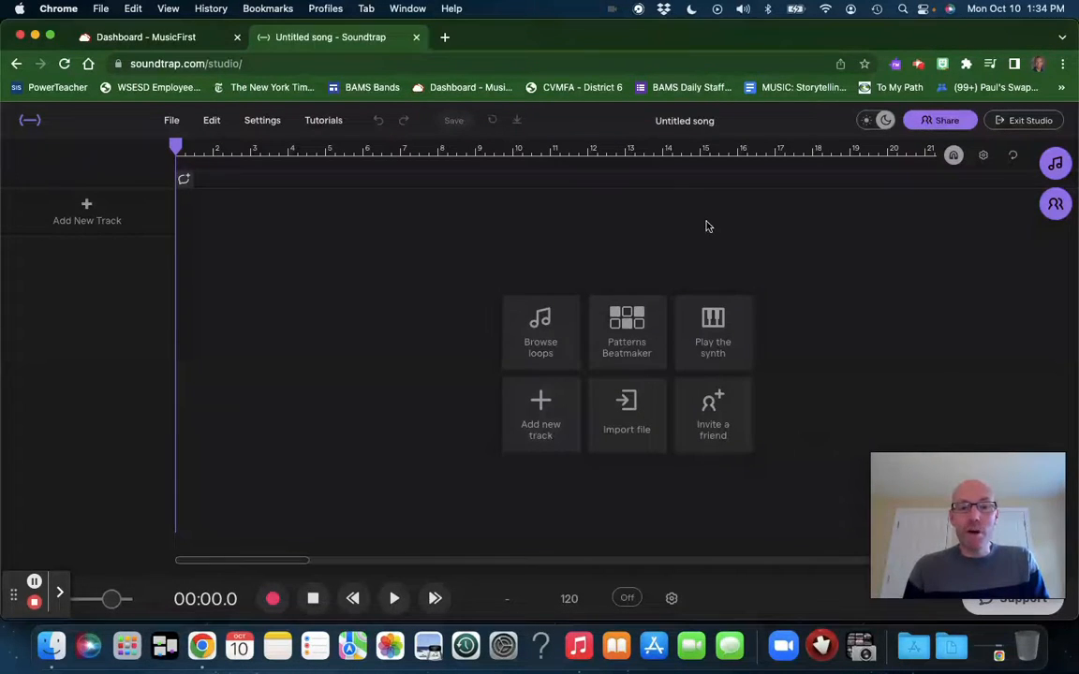
Rename the untitled song to "Virtual Synths" and save it
click(687, 122)
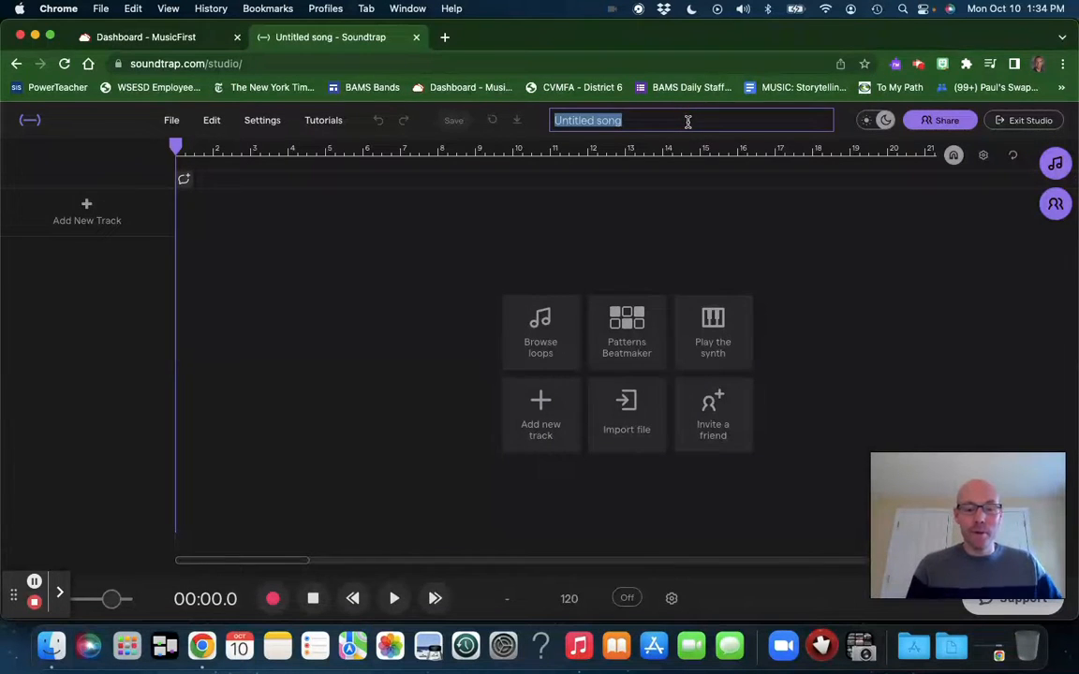
text(Virtual)
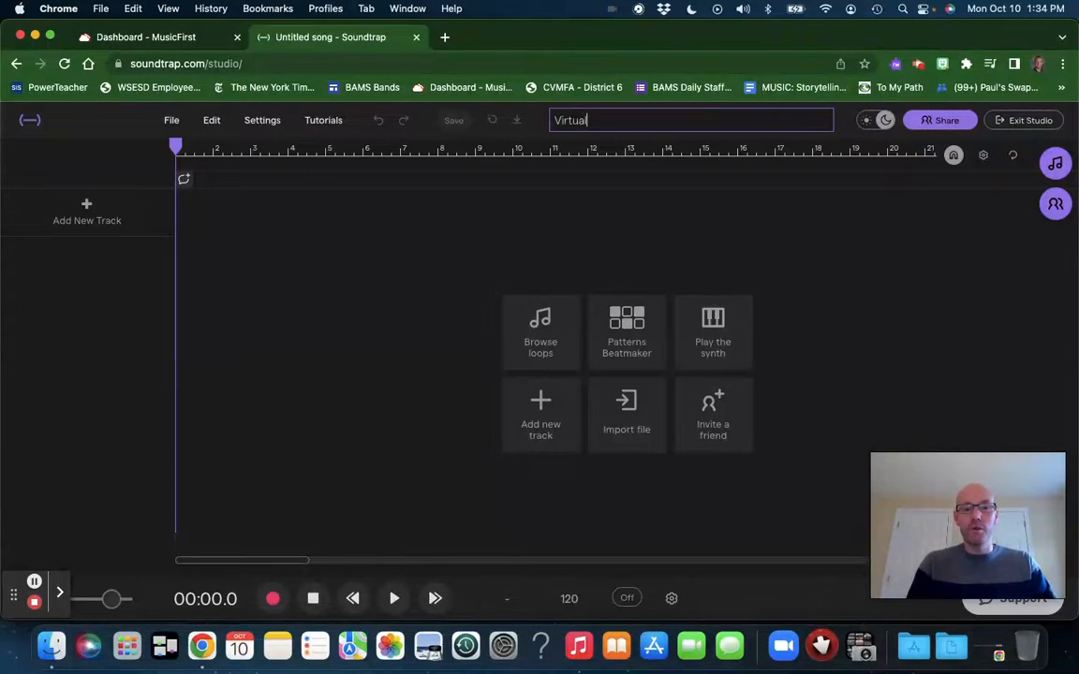
text( Synth)
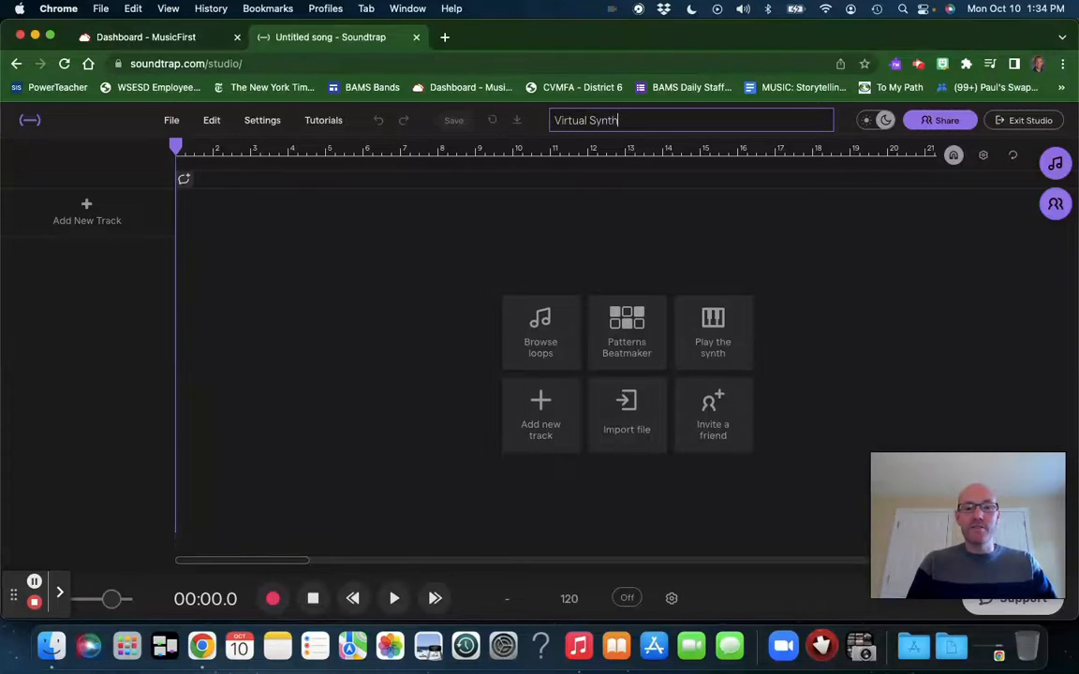
text(s)
key(Return)
click(471, 121)
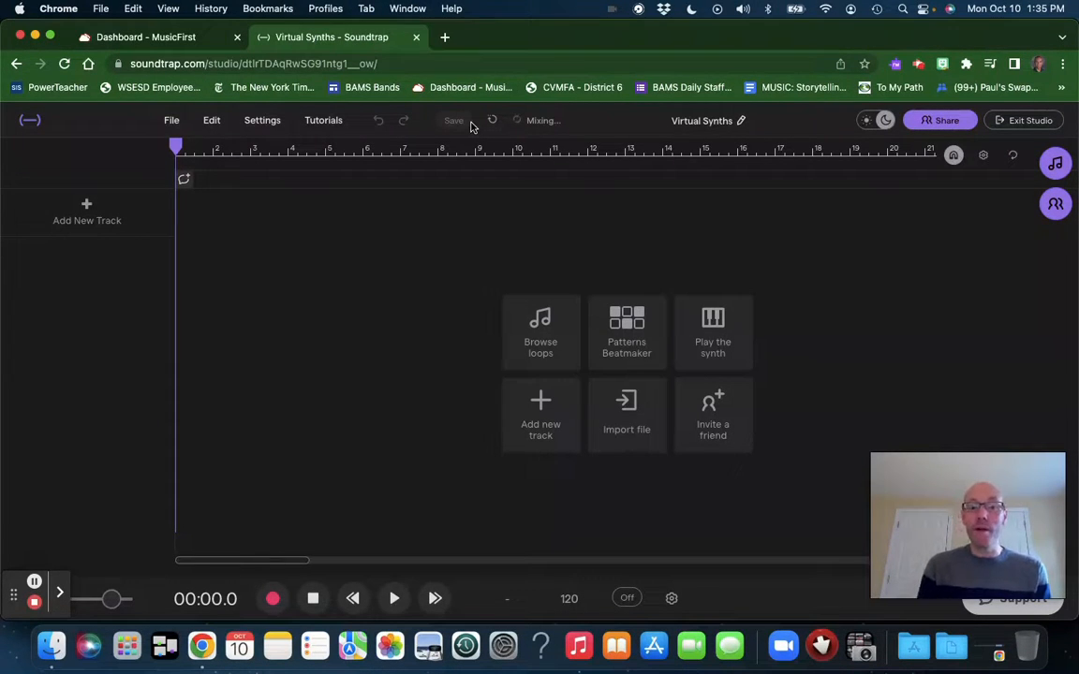
Add two Bright Synth tracks, one from the synth starter option and one as a new Synth track, closing the keyboard each time
click(702, 342)
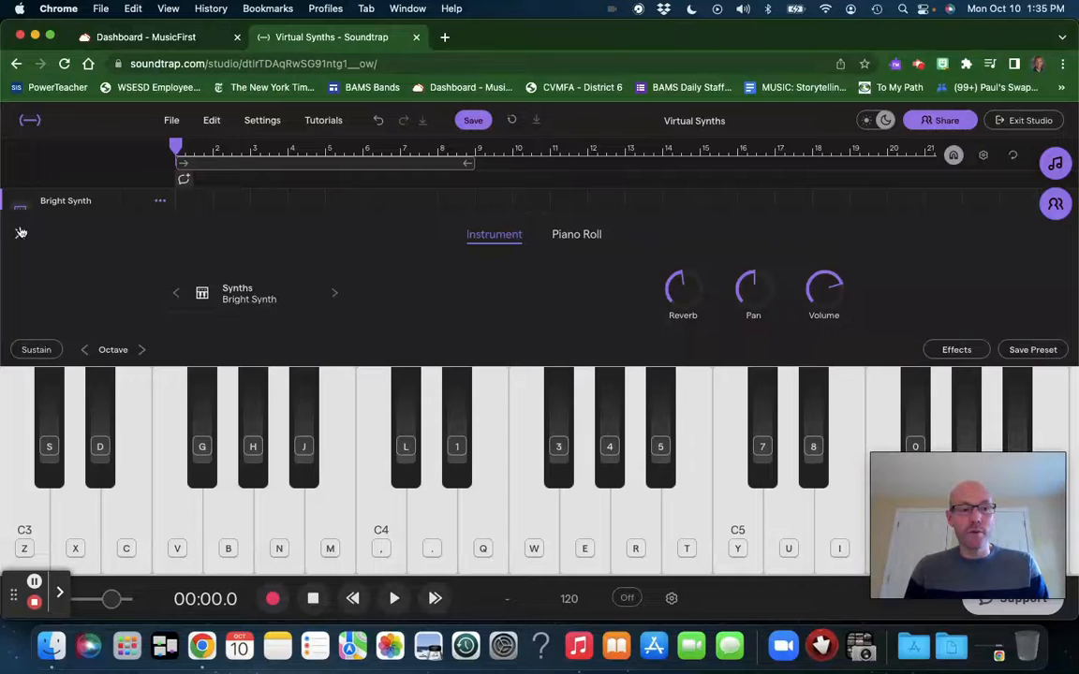
click(19, 233)
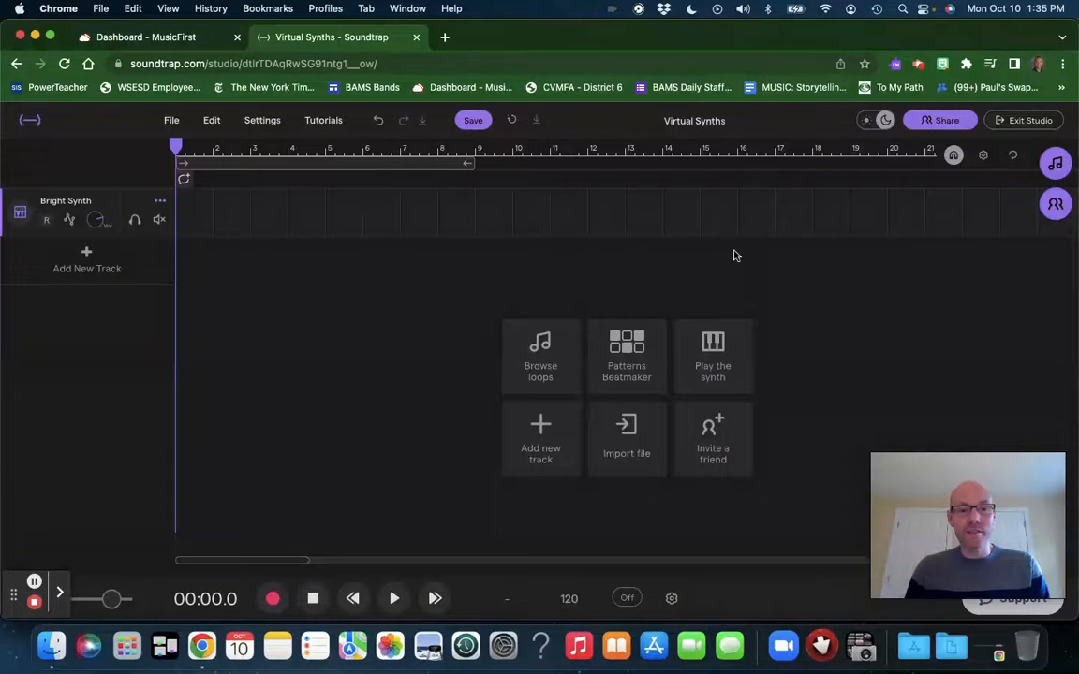
click(86, 265)
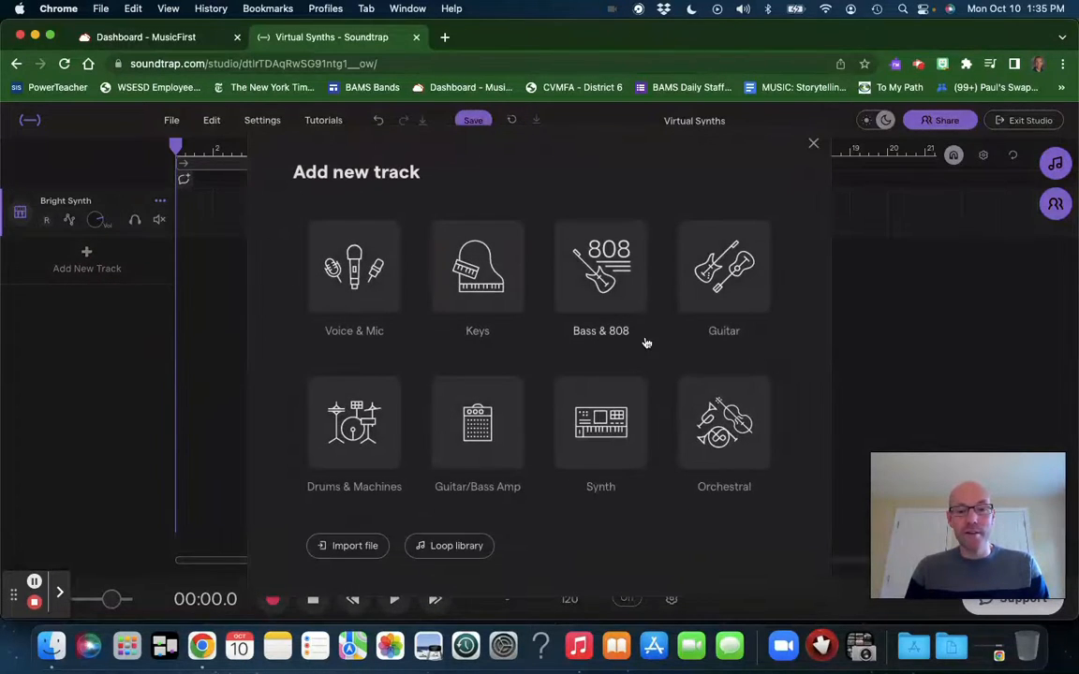
click(604, 429)
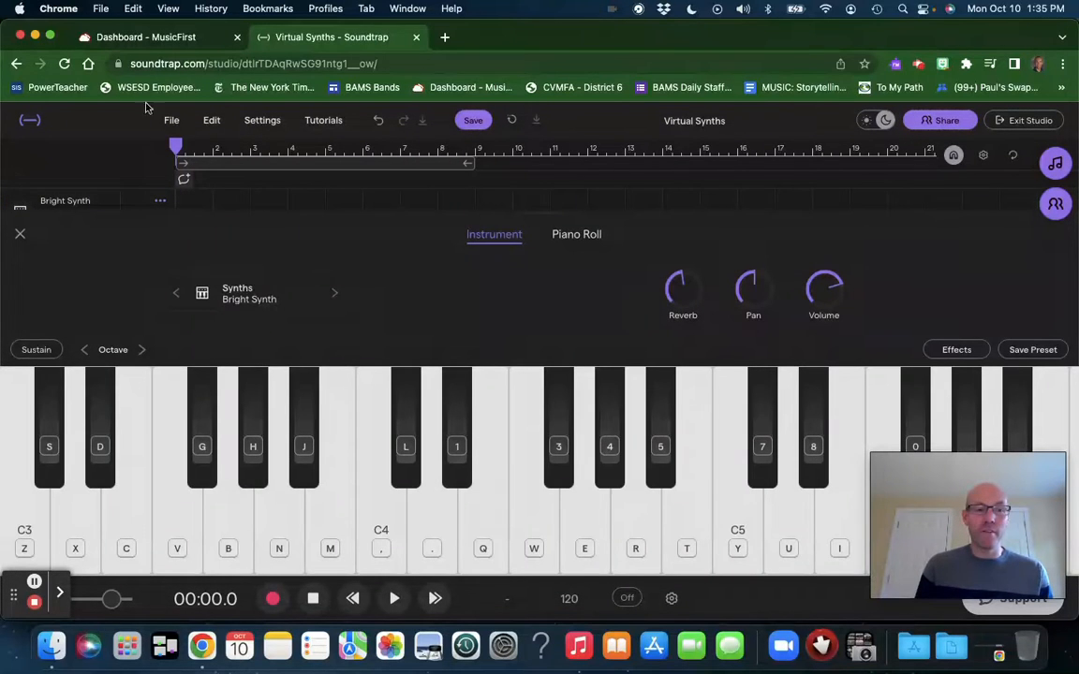
click(20, 231)
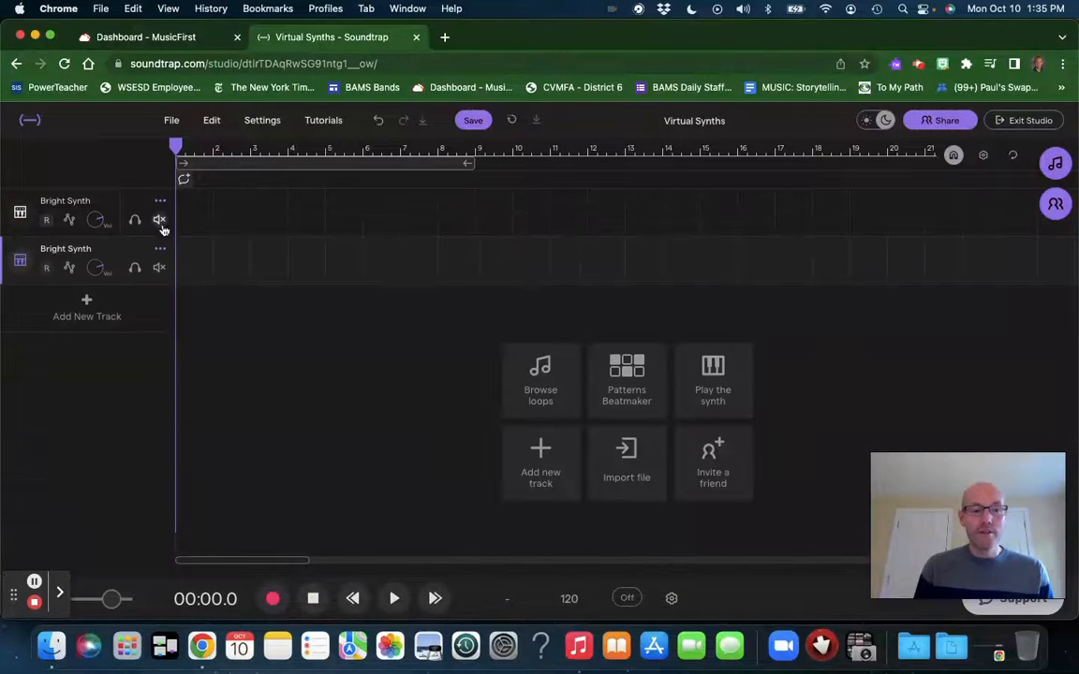
Delete both Bright Synth tracks from the song
click(158, 250)
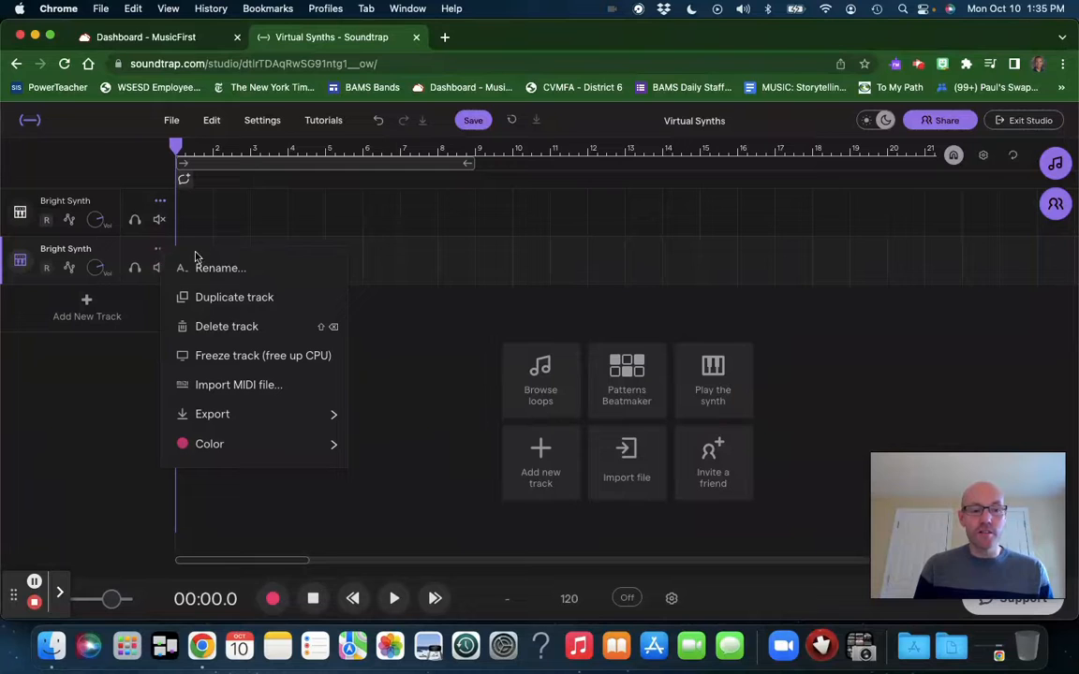
click(213, 326)
click(161, 205)
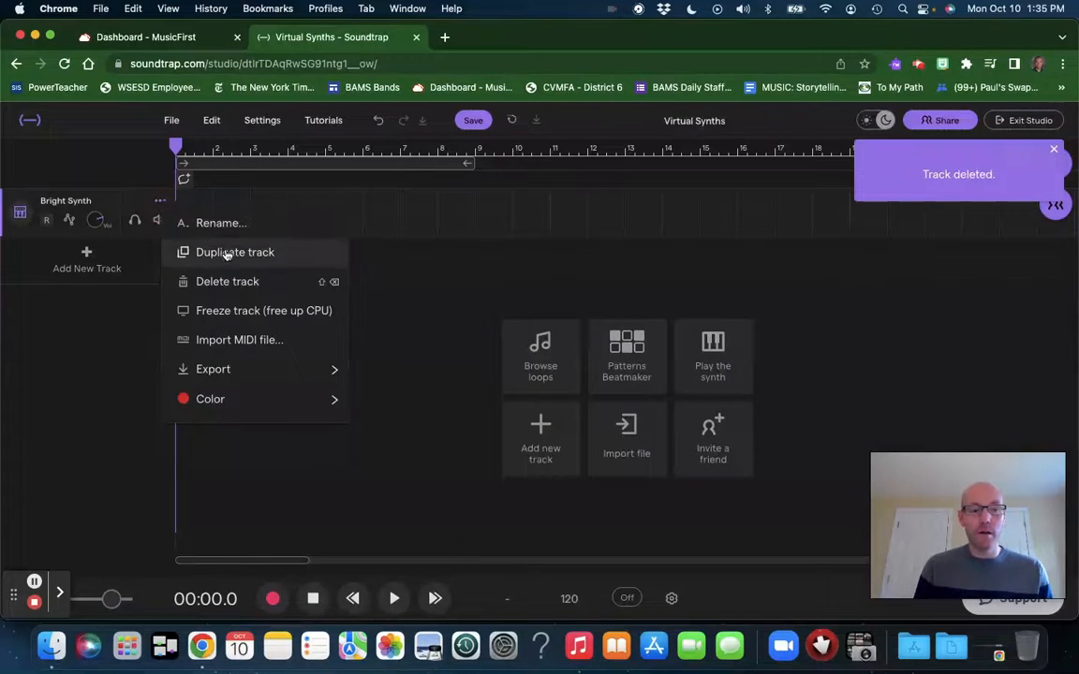
click(199, 279)
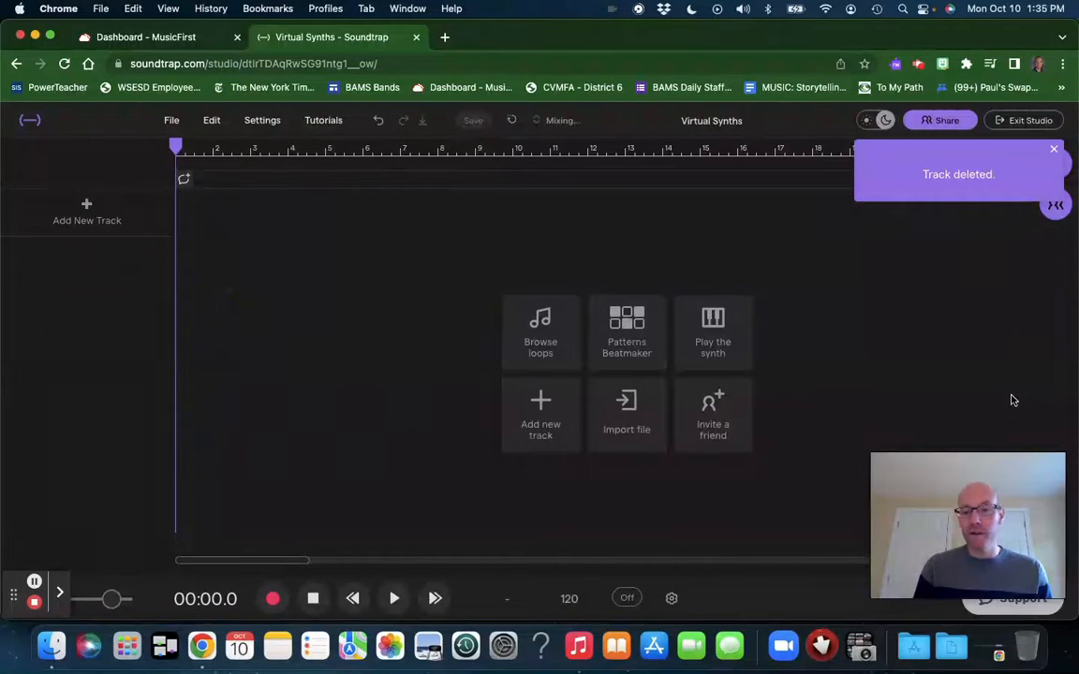
click(1051, 465)
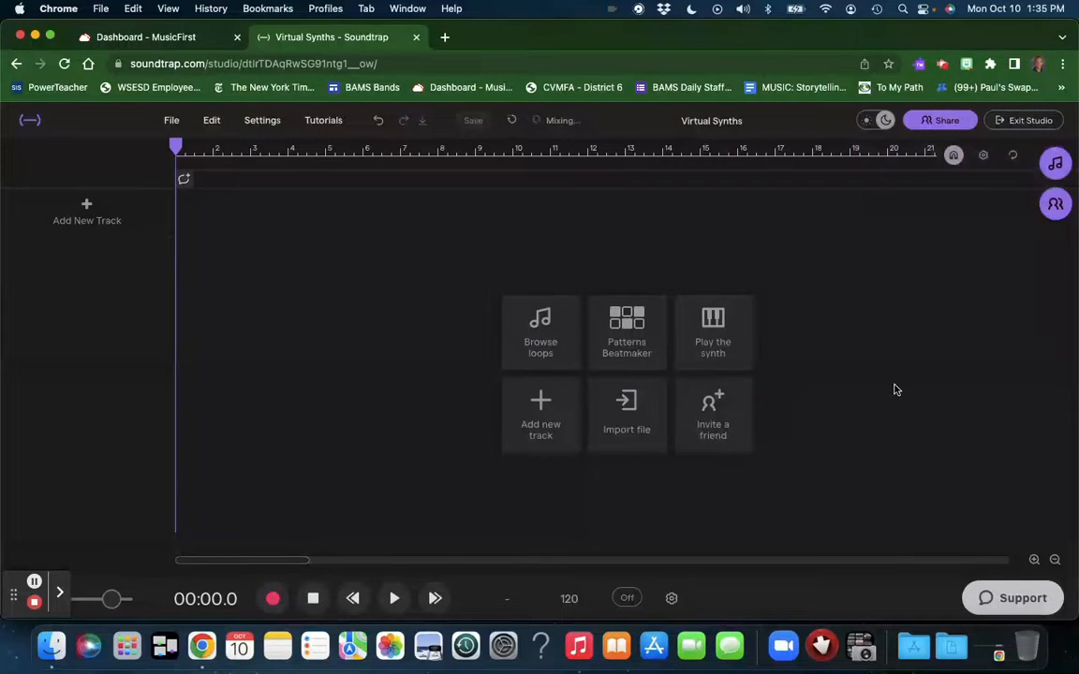
Add a Bright Synth track with its playable keyboard and try the B below C4 and the E above it
click(714, 337)
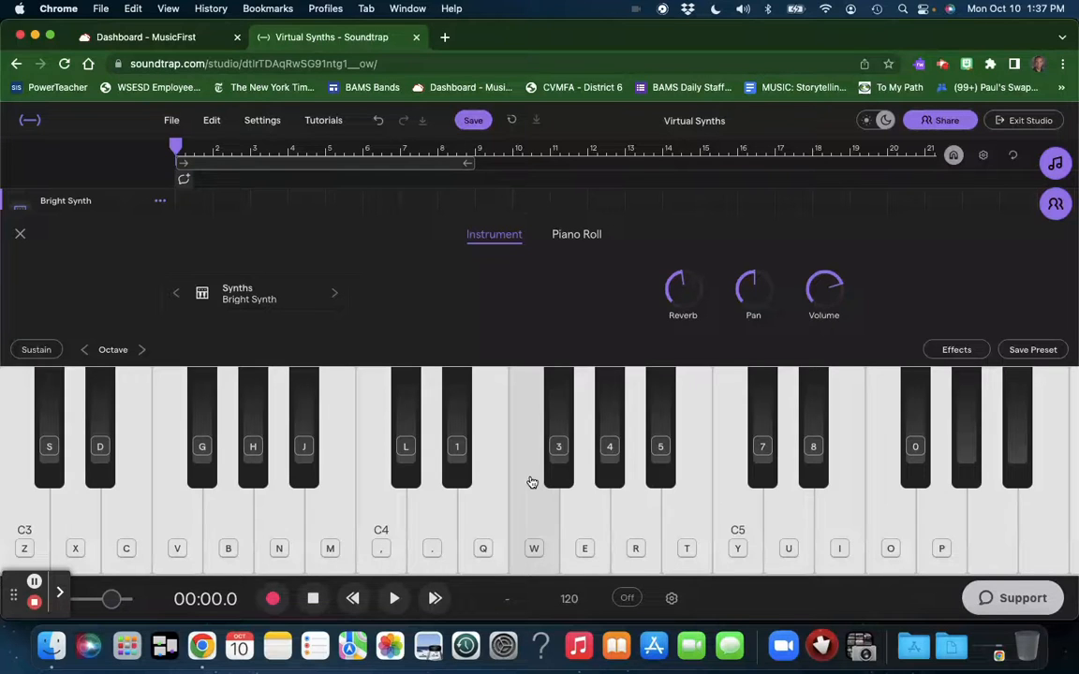
click(346, 463)
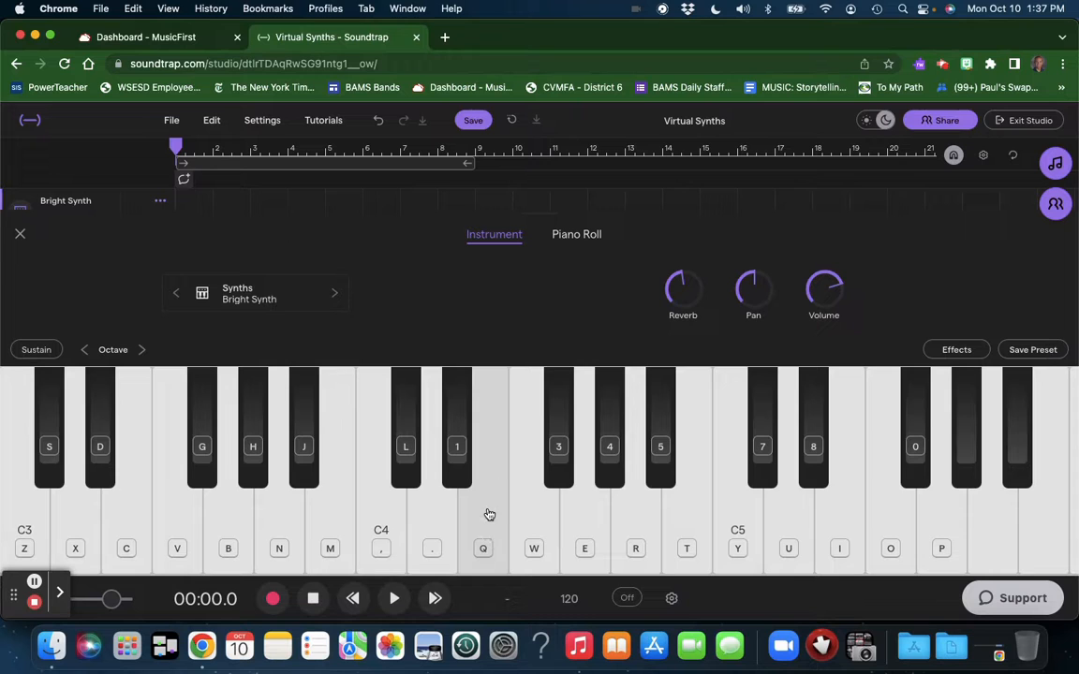
key(q)
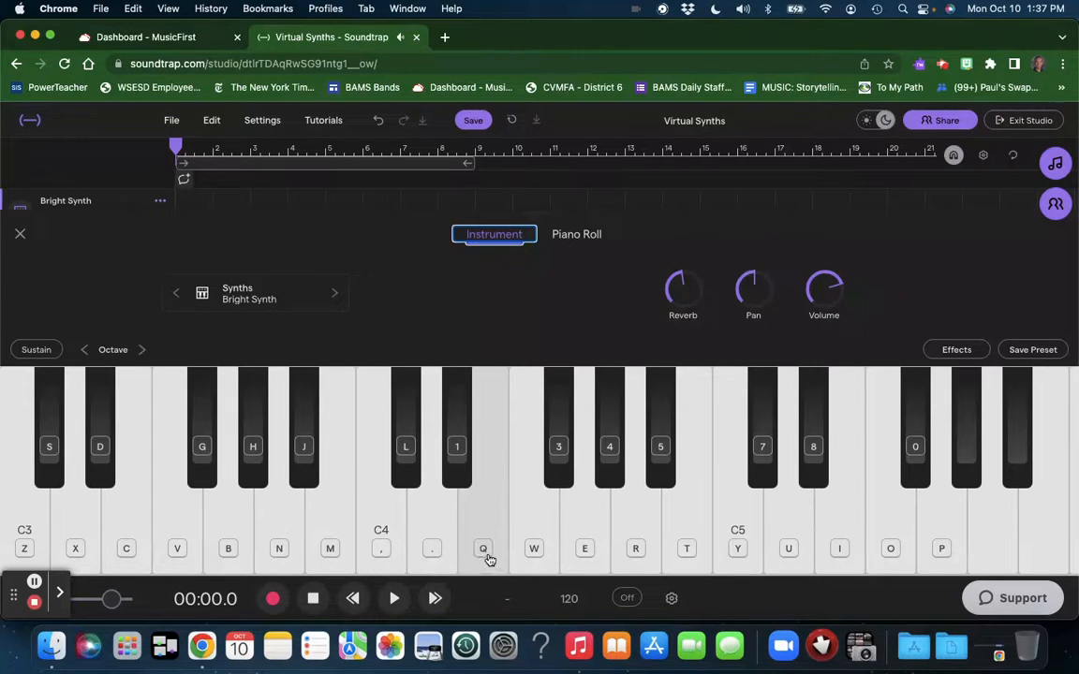
key(q)
click(488, 559)
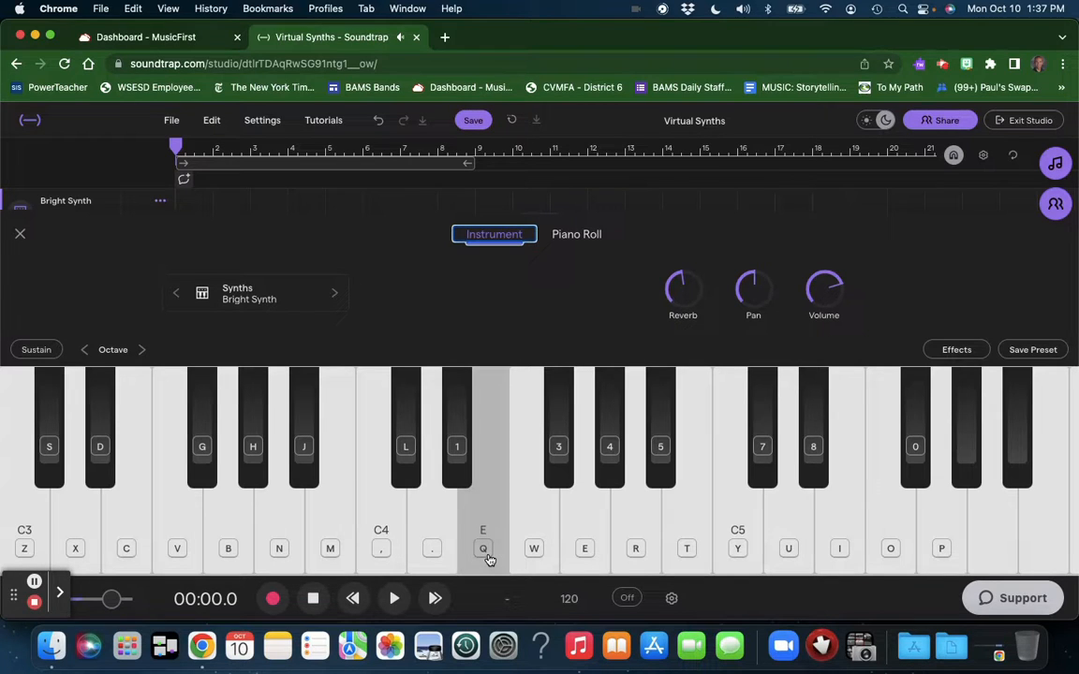
Try the F and G notes just above that E on the synth keyboard
key(w)
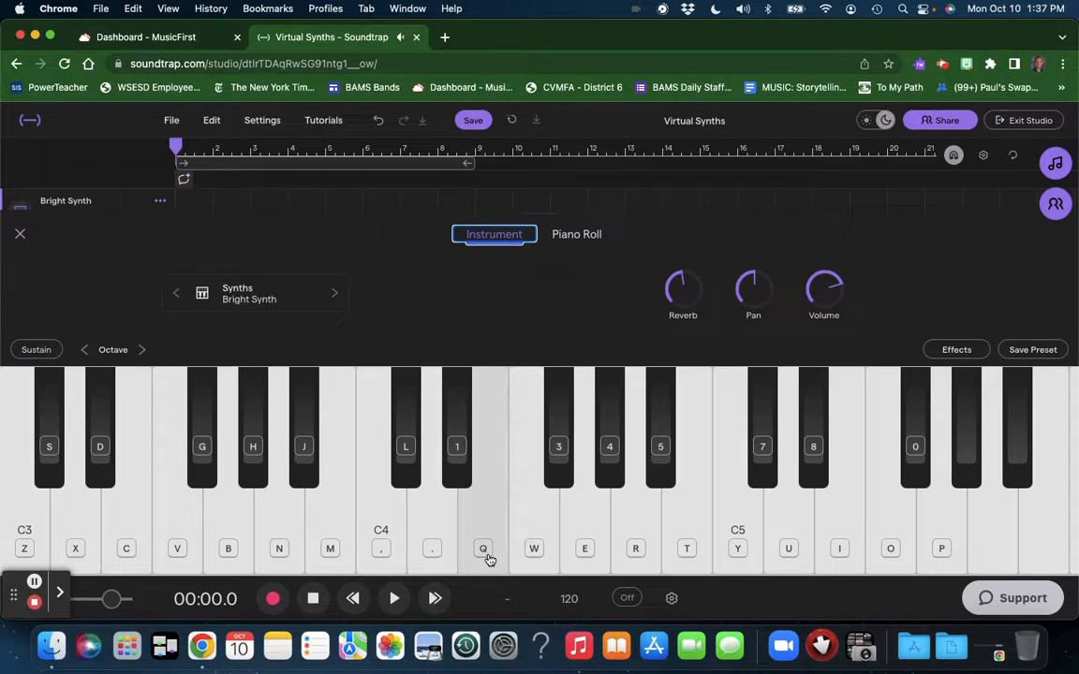
key(w)
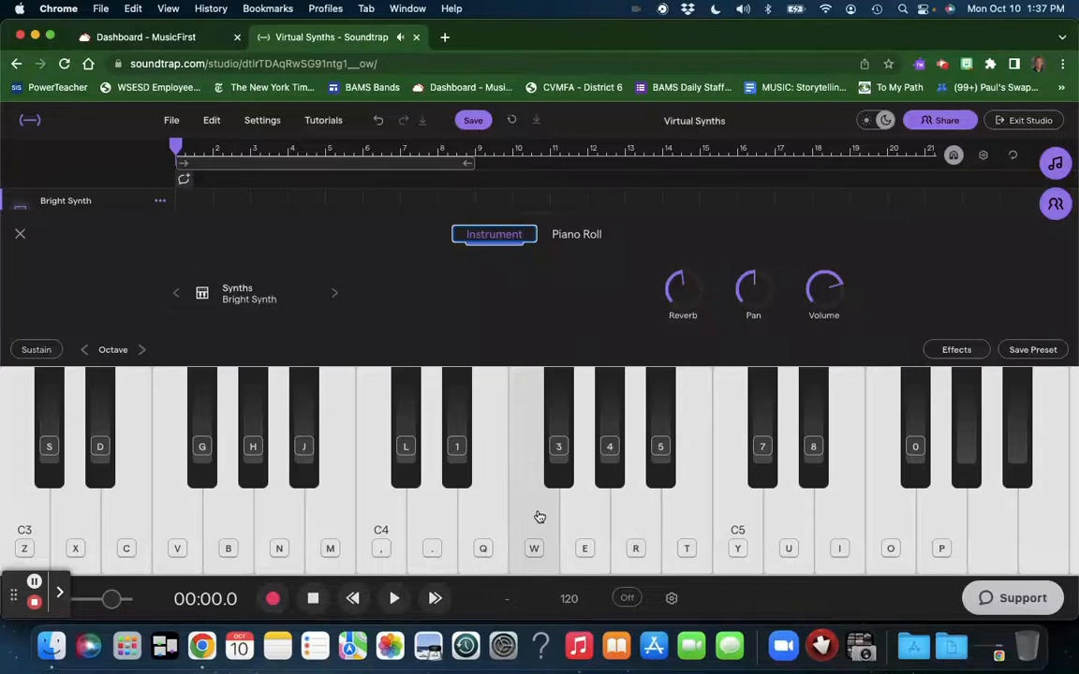
click(534, 513)
click(577, 520)
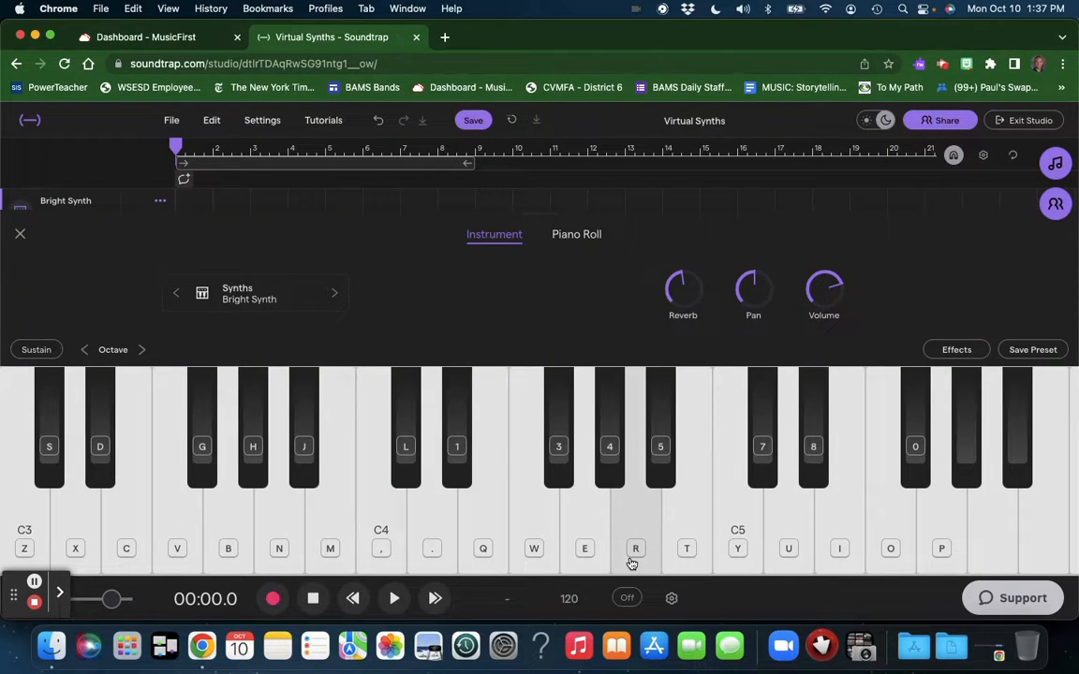
Improvise short runs of notes on the synth keyboard, including several black keys and a slide across the white keys
key(j)
key(l)
mouse_move(660, 543)
mouse_down()
mouse_move(658, 526)
mouse_move(552, 488)
mouse_move(458, 426)
mouse_move(407, 429)
mouse_move(513, 480)
mouse_up()
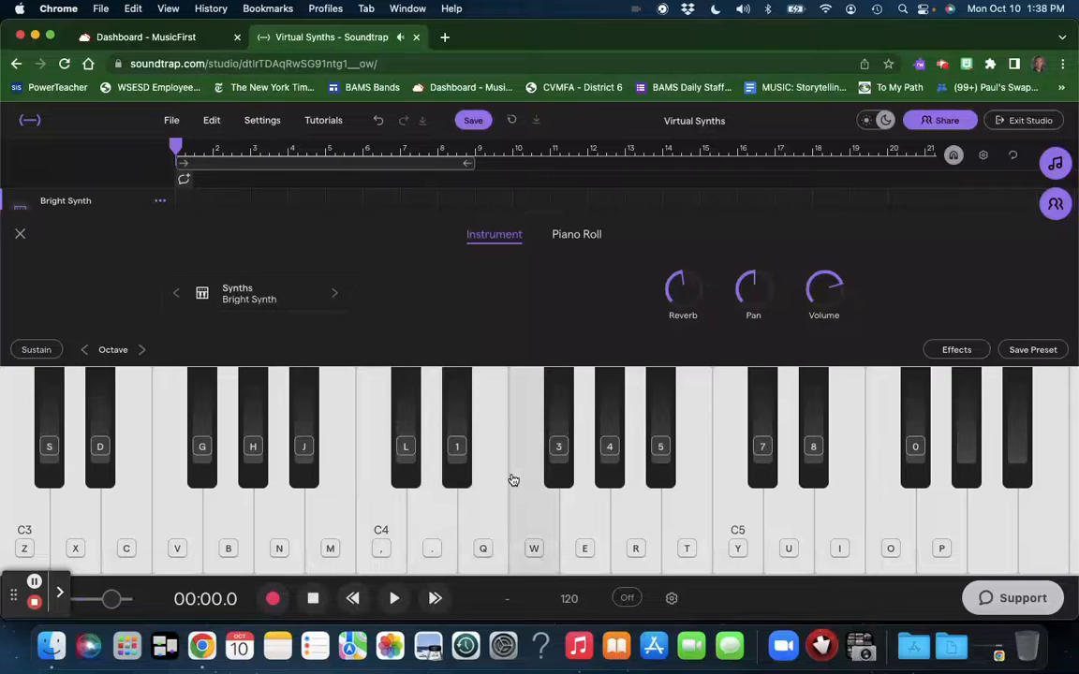
key(j)
key(l)
key(j)
key(l)
key(s)
key(j)
key(l)
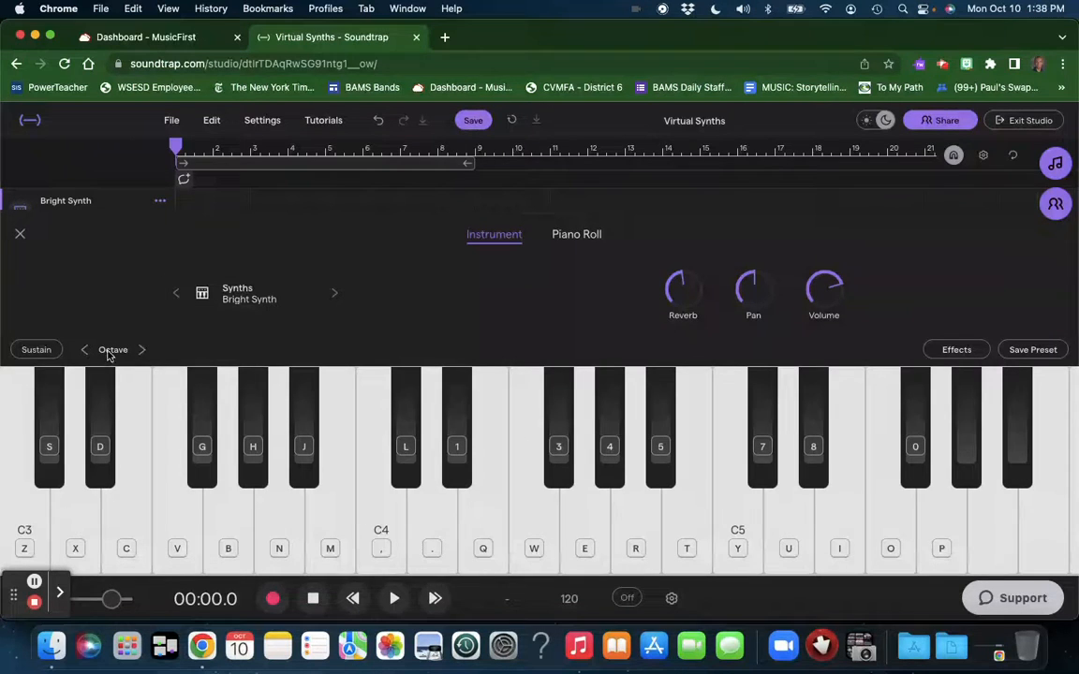
Shift the keyboard's octave range up and down, ending with C0 as the lowest note, and play a few low black keys
click(141, 349)
click(86, 349)
click(86, 349)
click(86, 350)
click(140, 349)
click(141, 350)
click(86, 349)
click(85, 349)
click(85, 349)
key(s)
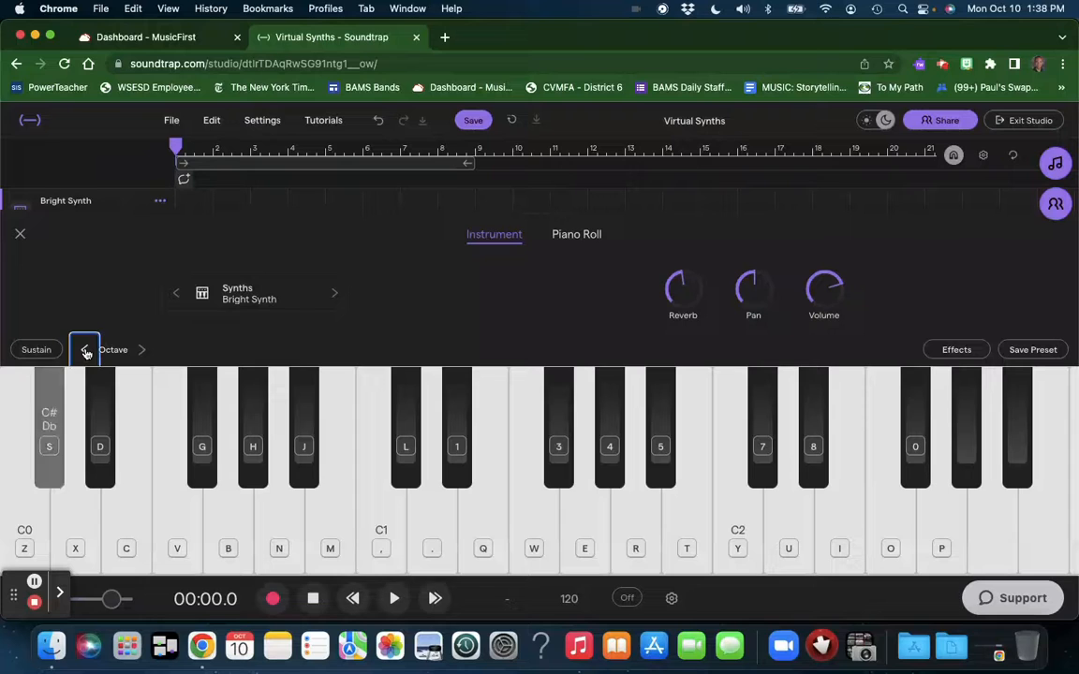
key(h)
key(j)
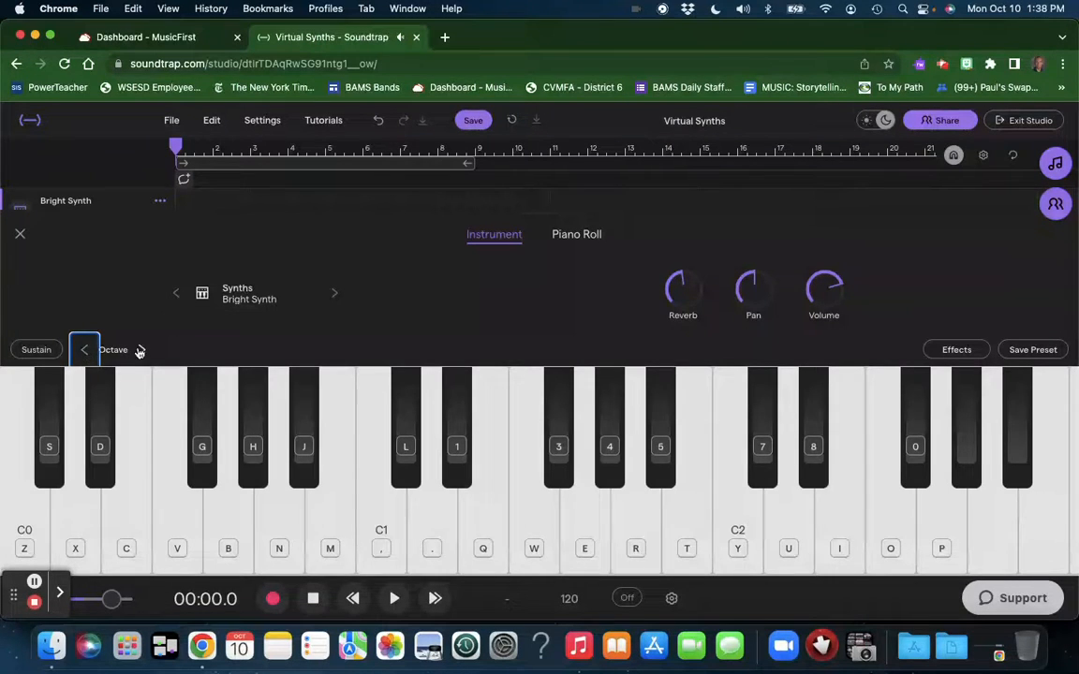
Raise the keyboard range one octave at a time until it starts at C3, playing a few notes in each range
click(139, 350)
key(v)
key(b)
key(comma)
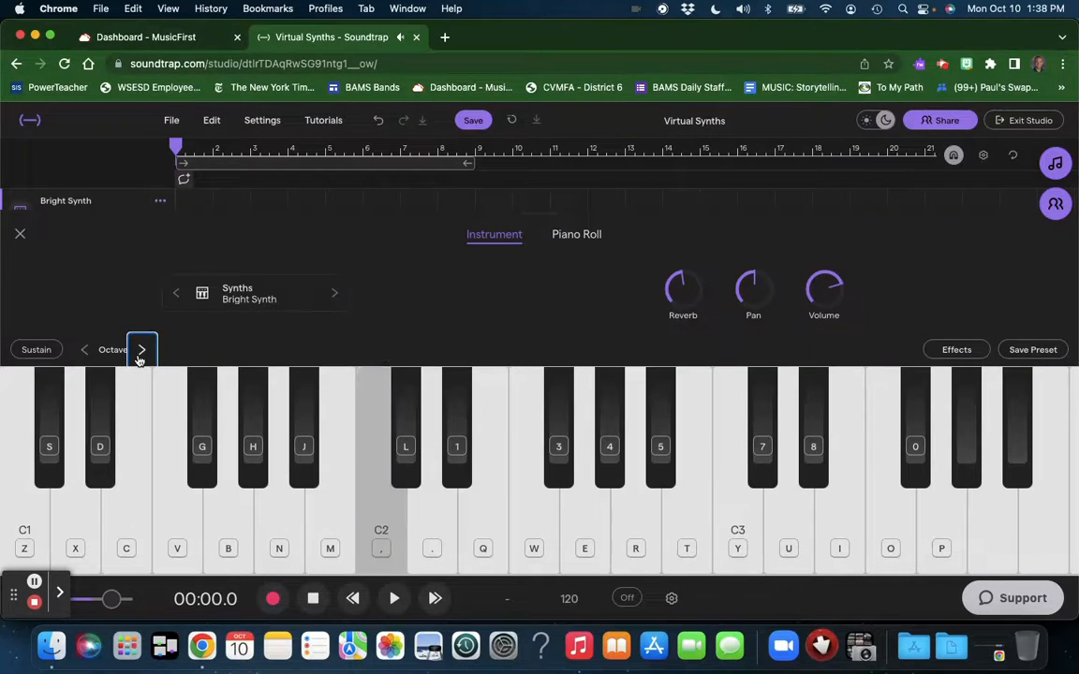
click(153, 349)
key(s)
key(j)
key(i)
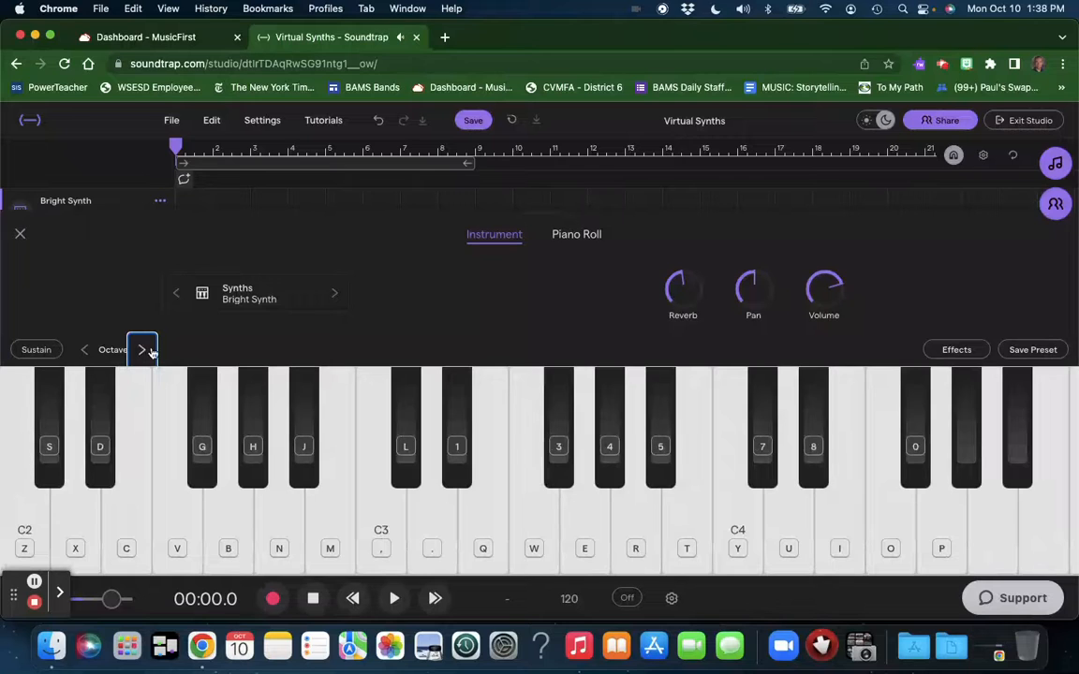
click(143, 349)
key(j)
key(l)
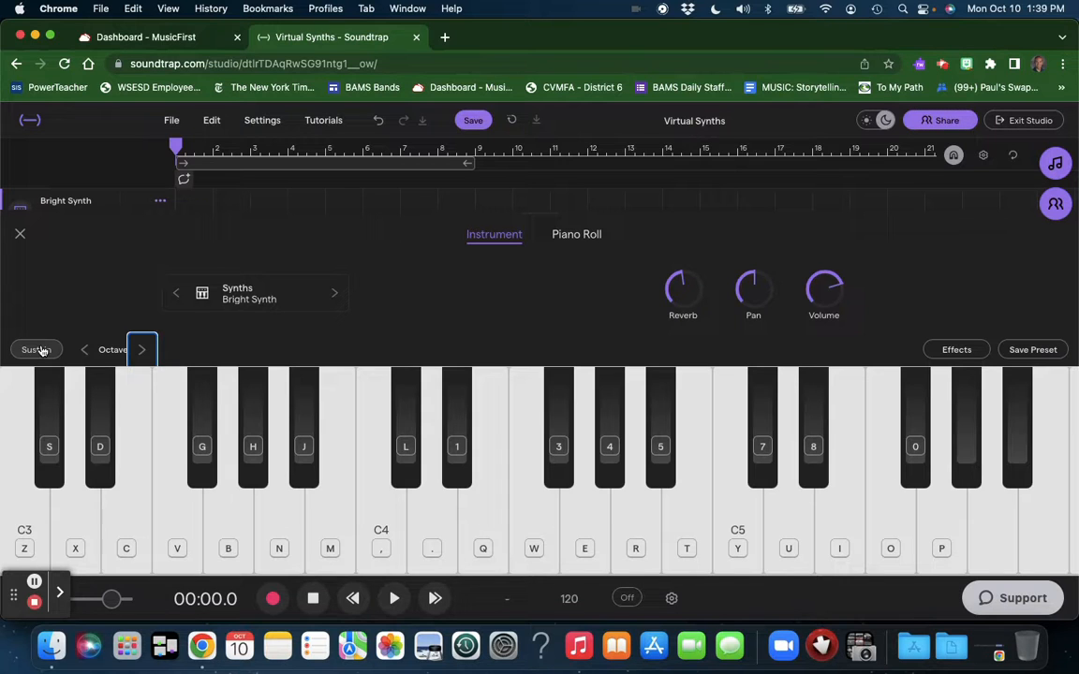
Toggle Sustain on and off while playing the C3 and B3 notes to compare the sound
click(41, 349)
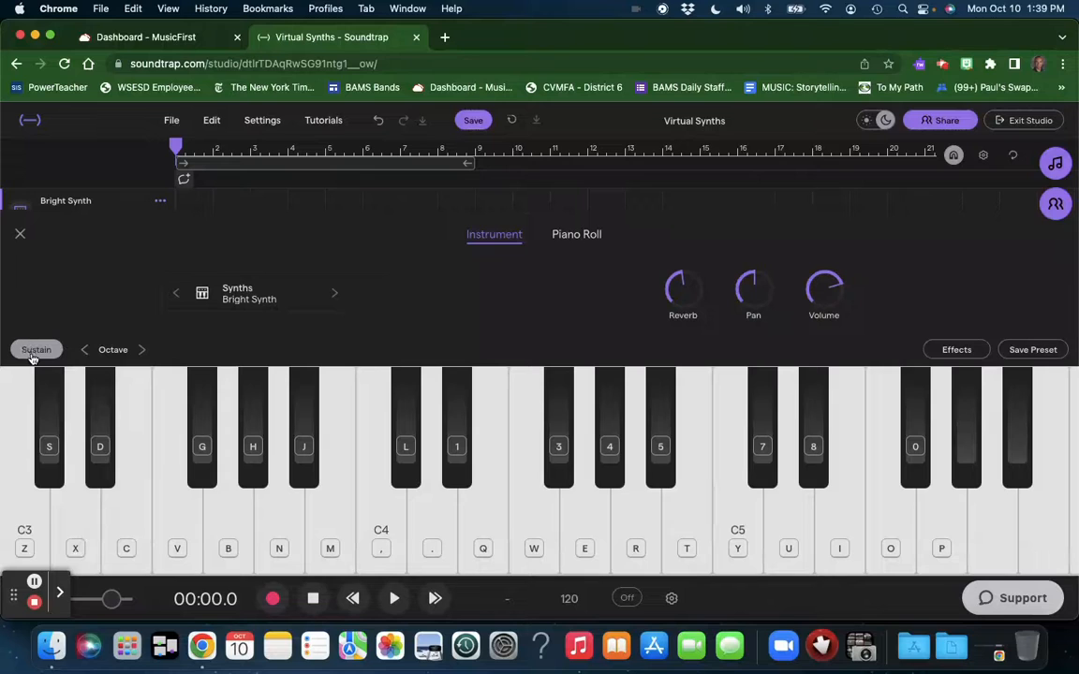
click(34, 353)
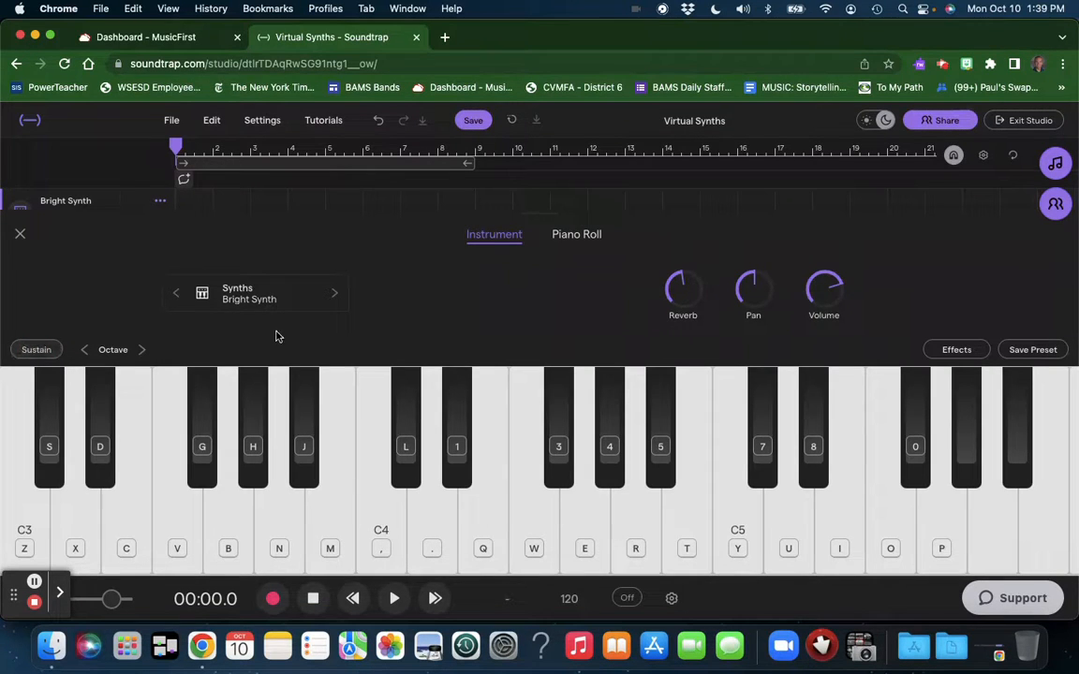
key(z)
key(m)
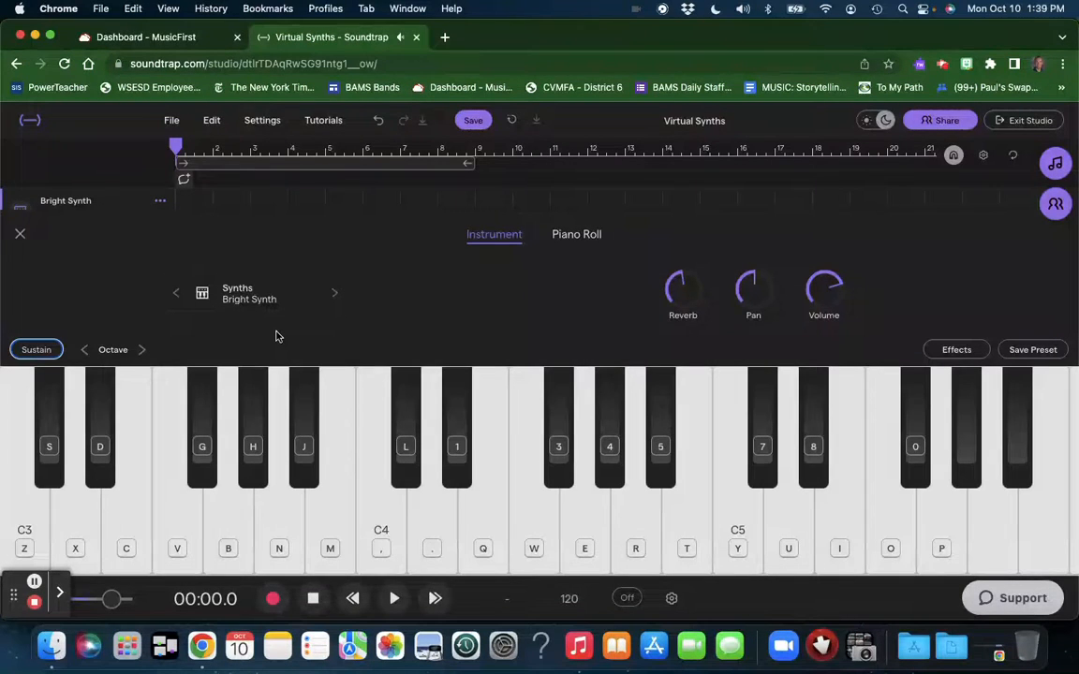
click(35, 350)
key(m)
Open the instrument presets and look through the Keys category before returning to the Synths category
click(231, 300)
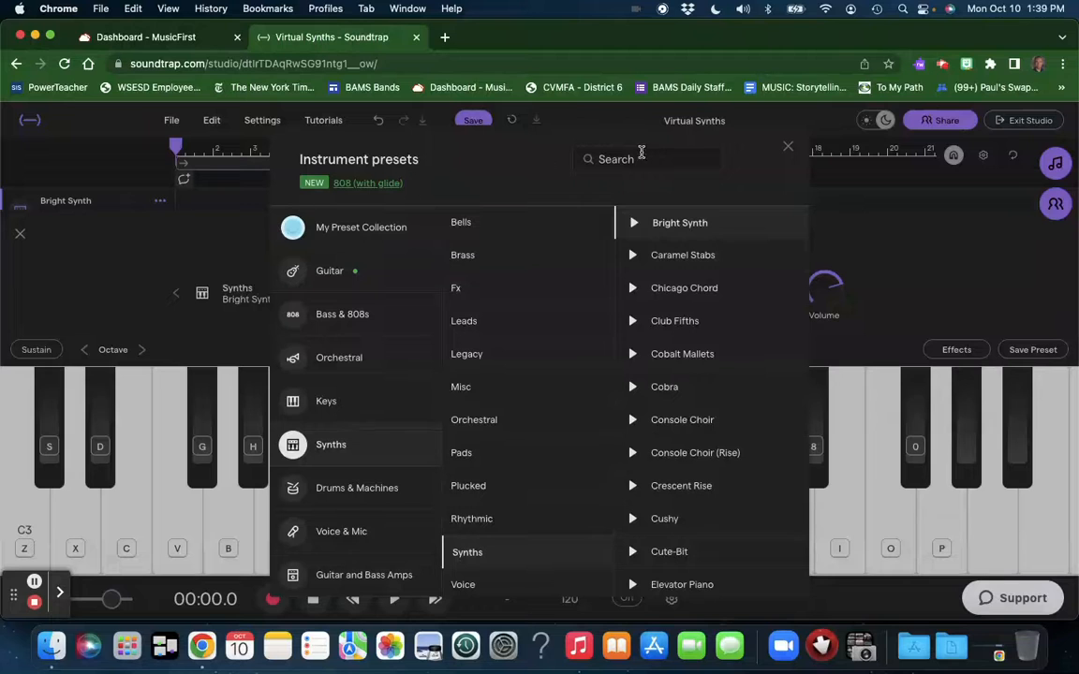
click(786, 147)
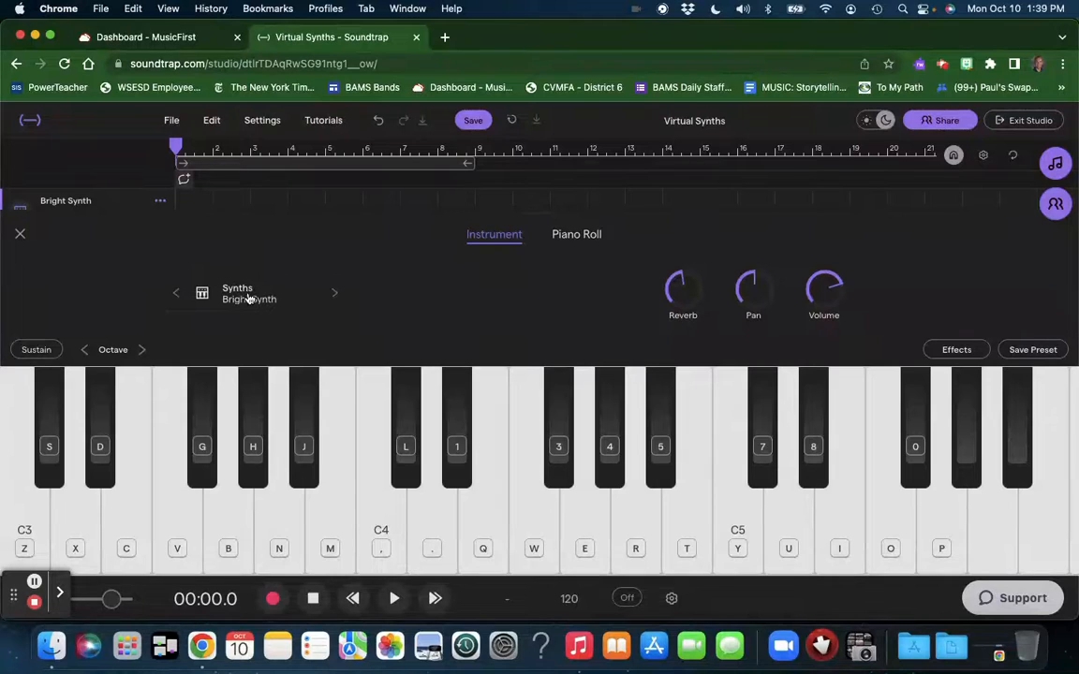
click(249, 298)
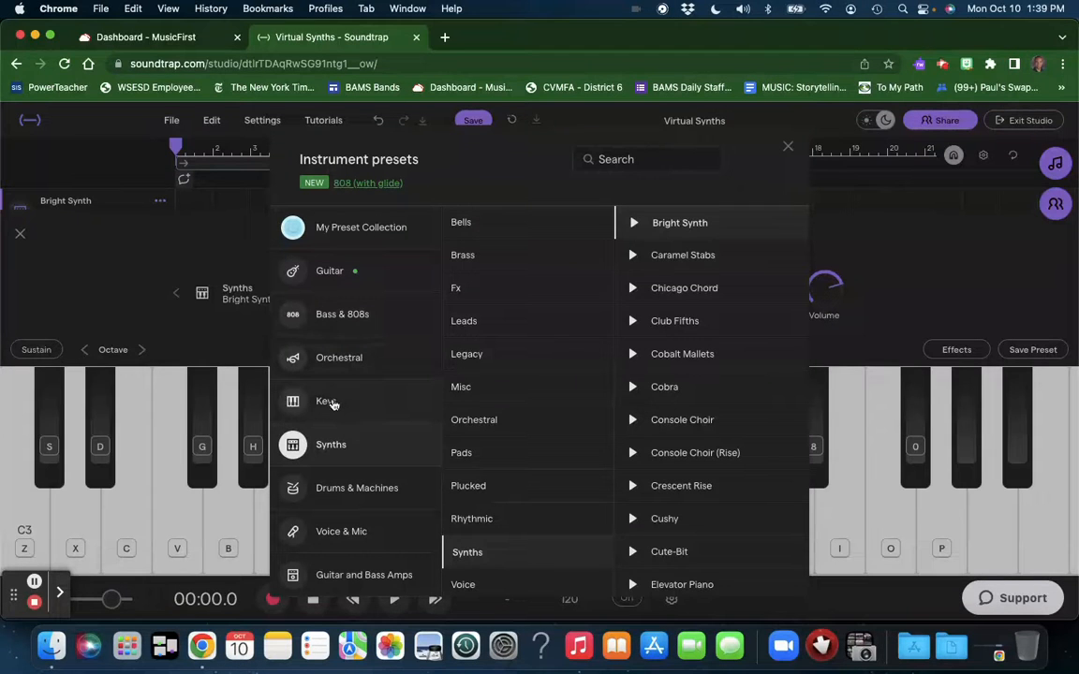
click(327, 404)
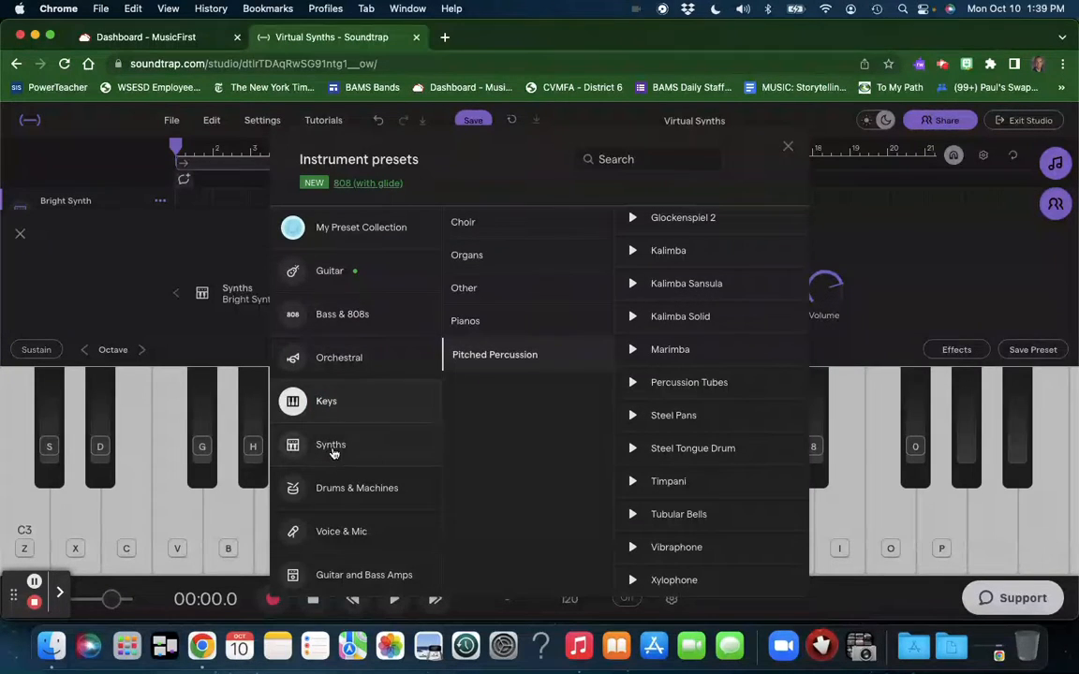
click(333, 449)
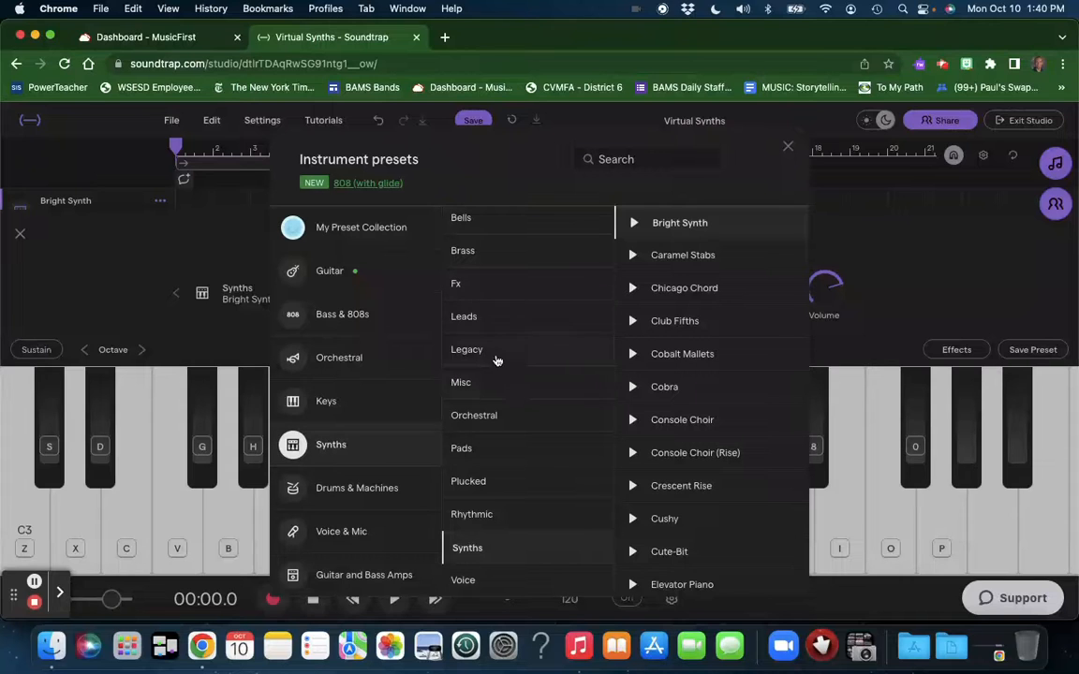
Browse the Pads, Brass, Legacy, Plucked and Misc groups of the synth presets
click(498, 463)
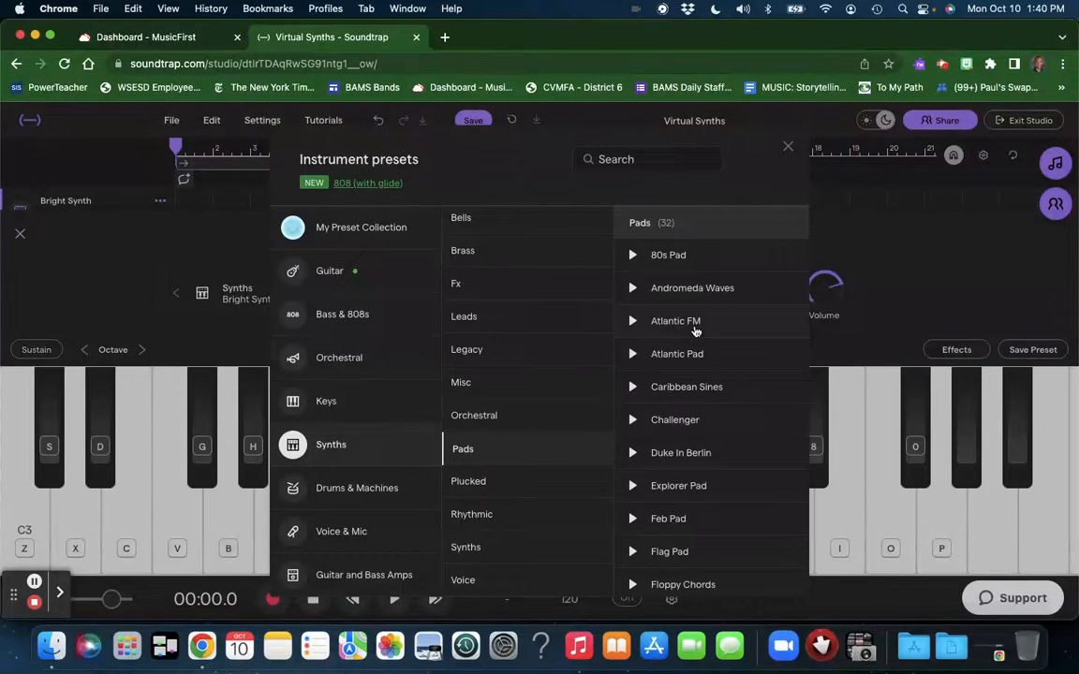
click(501, 252)
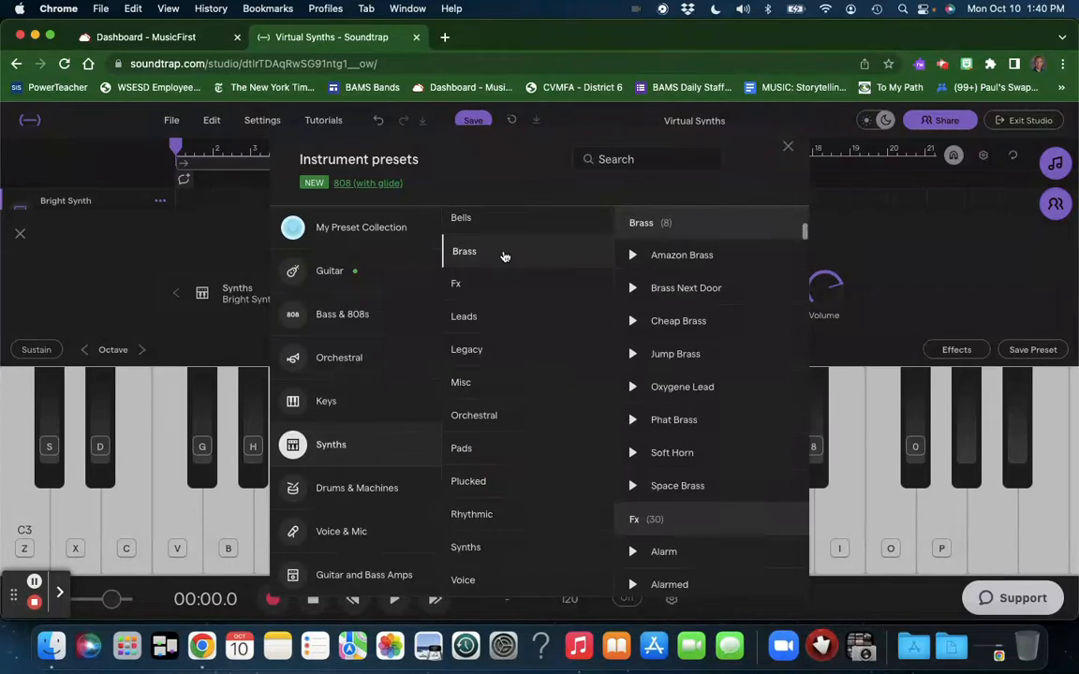
click(496, 349)
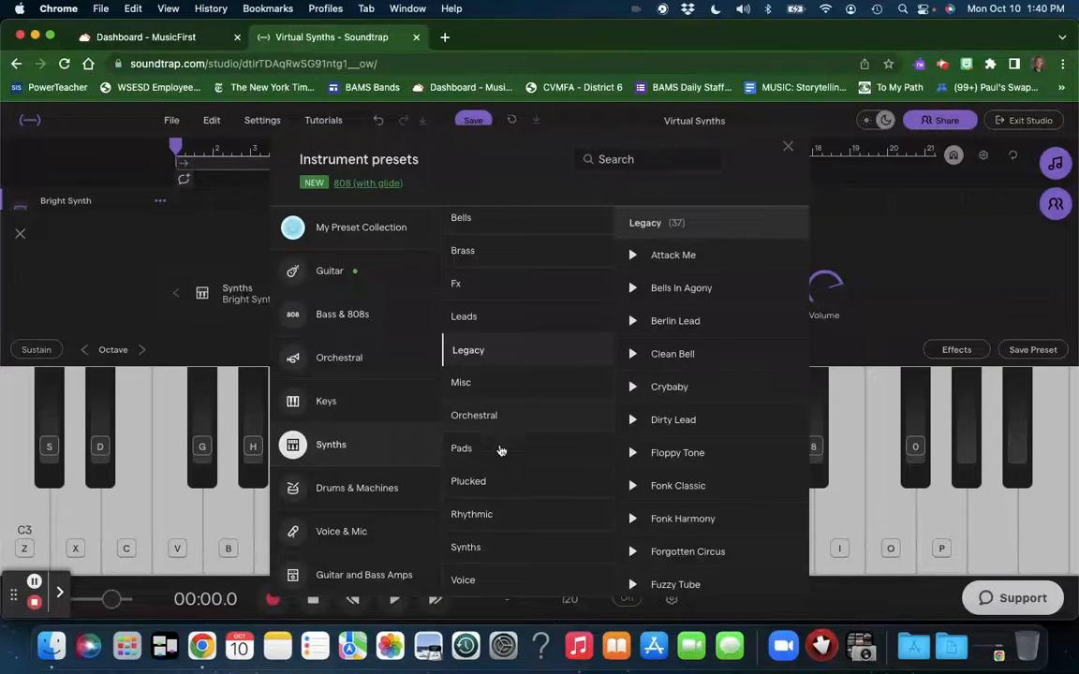
click(501, 489)
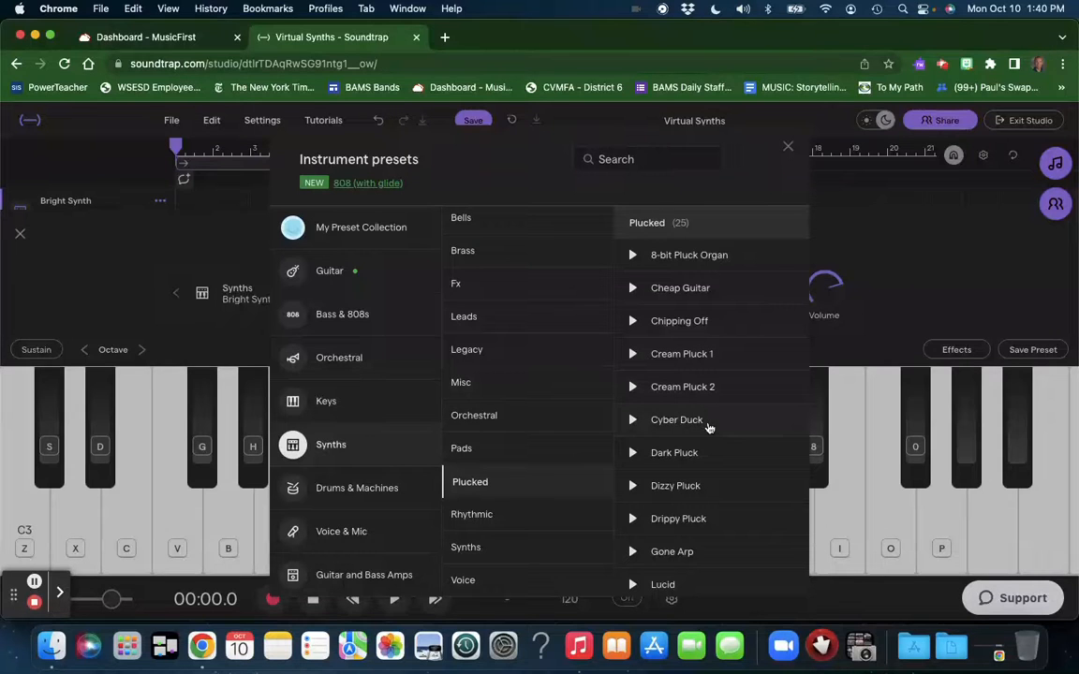
click(524, 250)
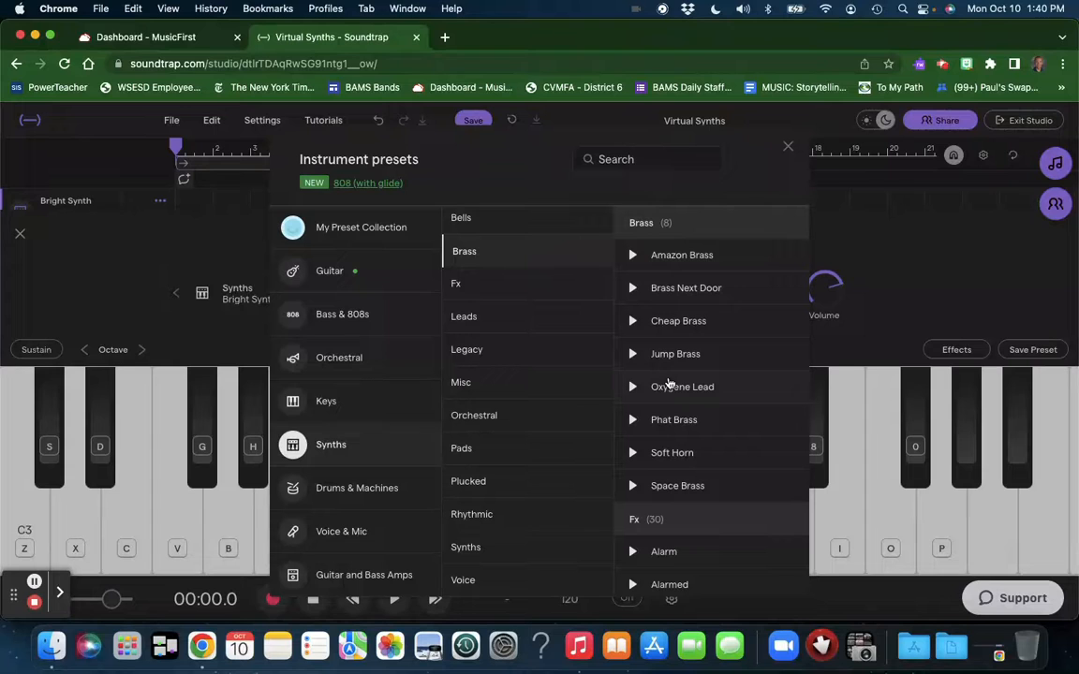
click(504, 378)
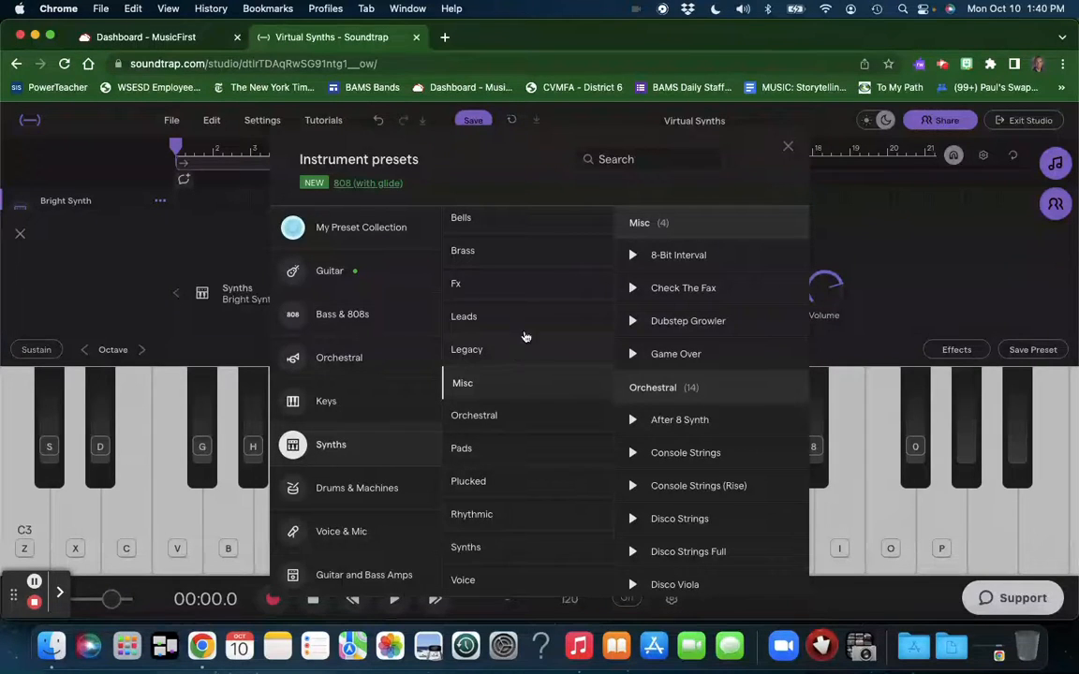
Preview the Jeepers Creakers and Carbon Lead sounds in the Leads group
click(544, 315)
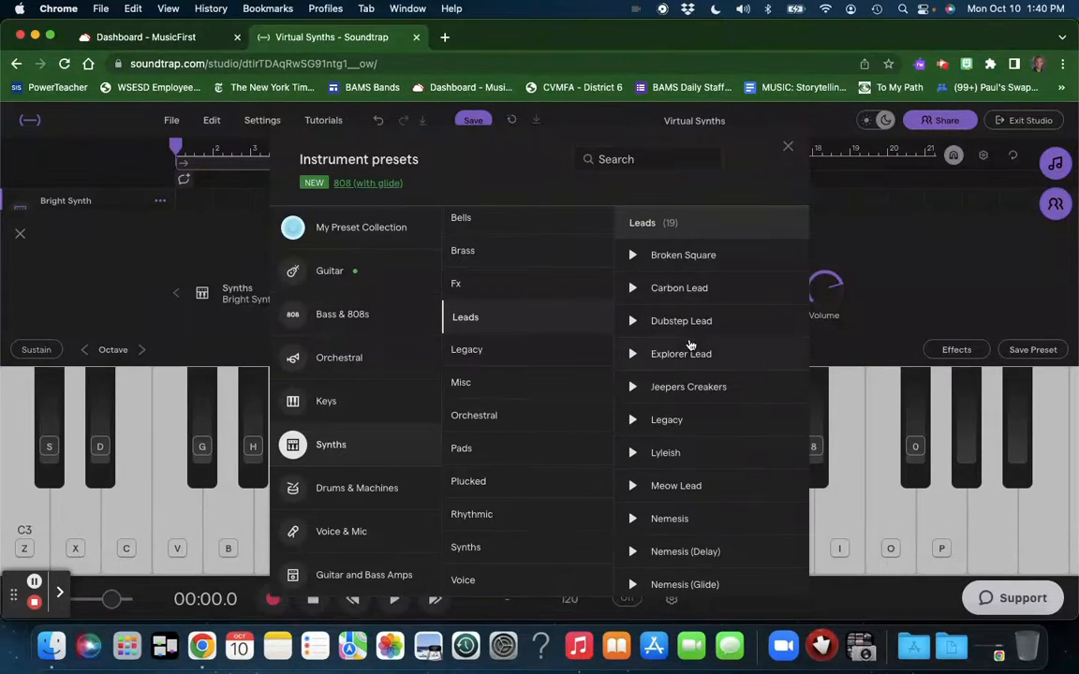
click(633, 389)
click(632, 289)
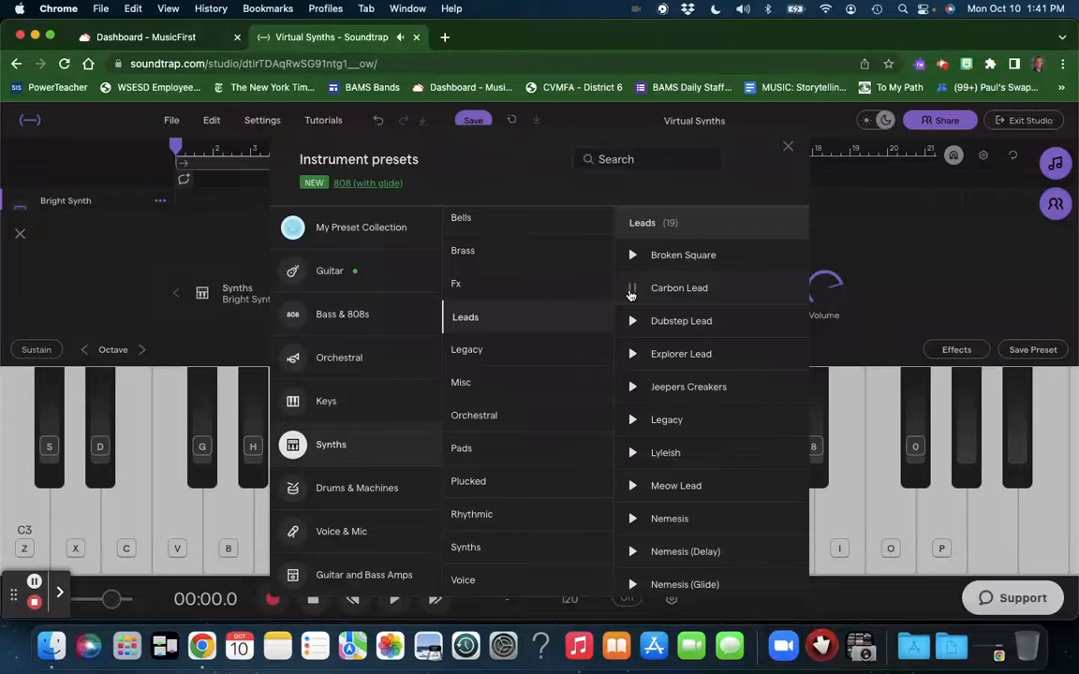
Preview the Attack Me preset from the Legacy group, assign it to the track and close the preset browser
click(509, 360)
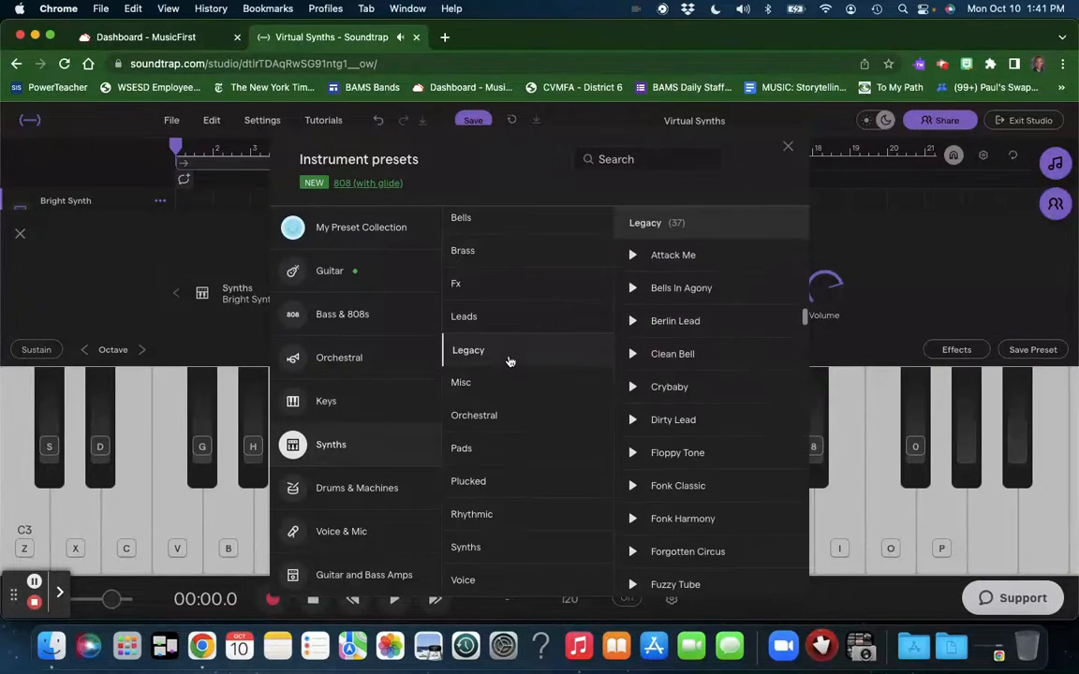
click(634, 257)
click(698, 256)
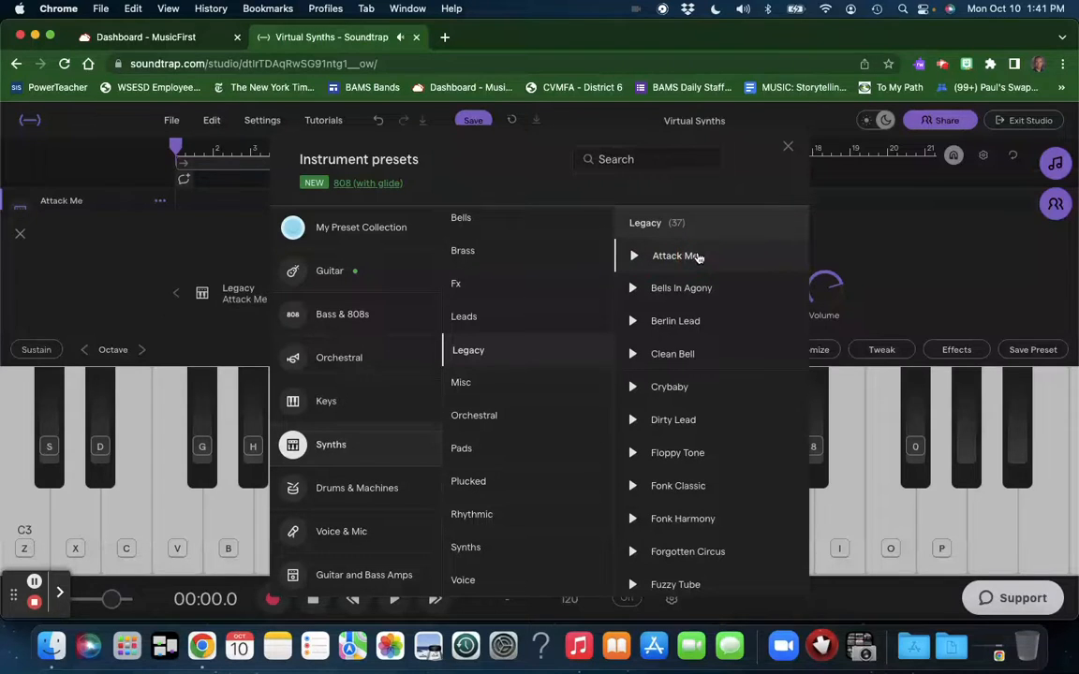
click(931, 256)
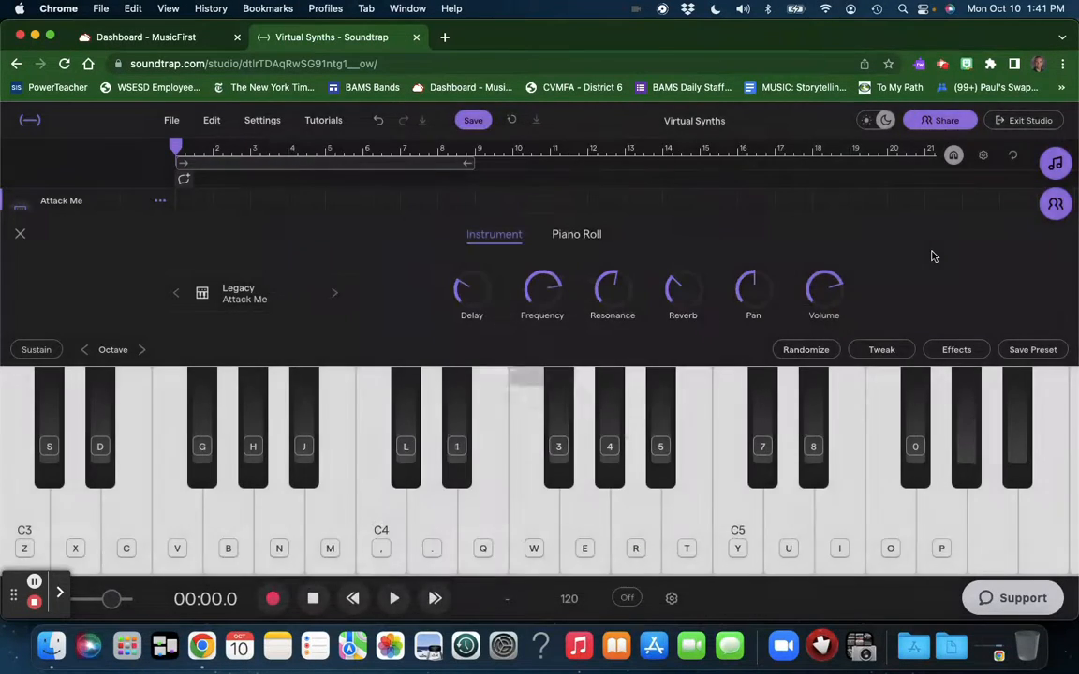
Try out the Attack Me sound with a short run of black and white keys between C3 and C#4
key(j)
key(s)
key(l)
key(j)
key(n)
key(v)
key(n)
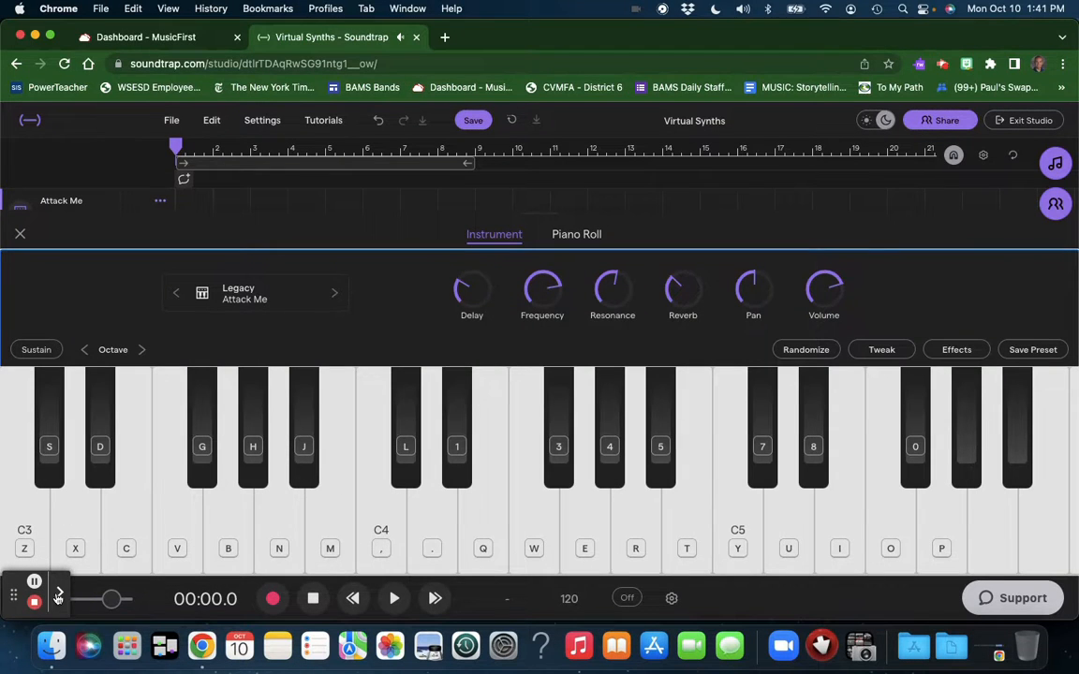
click(59, 592)
click(294, 597)
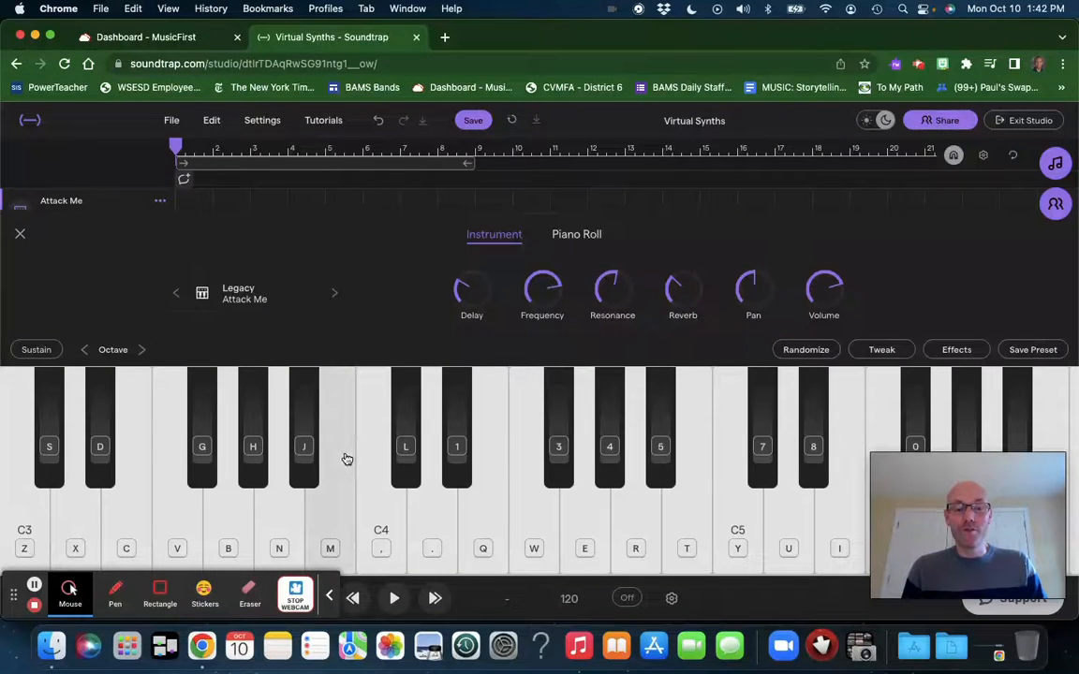
click(329, 597)
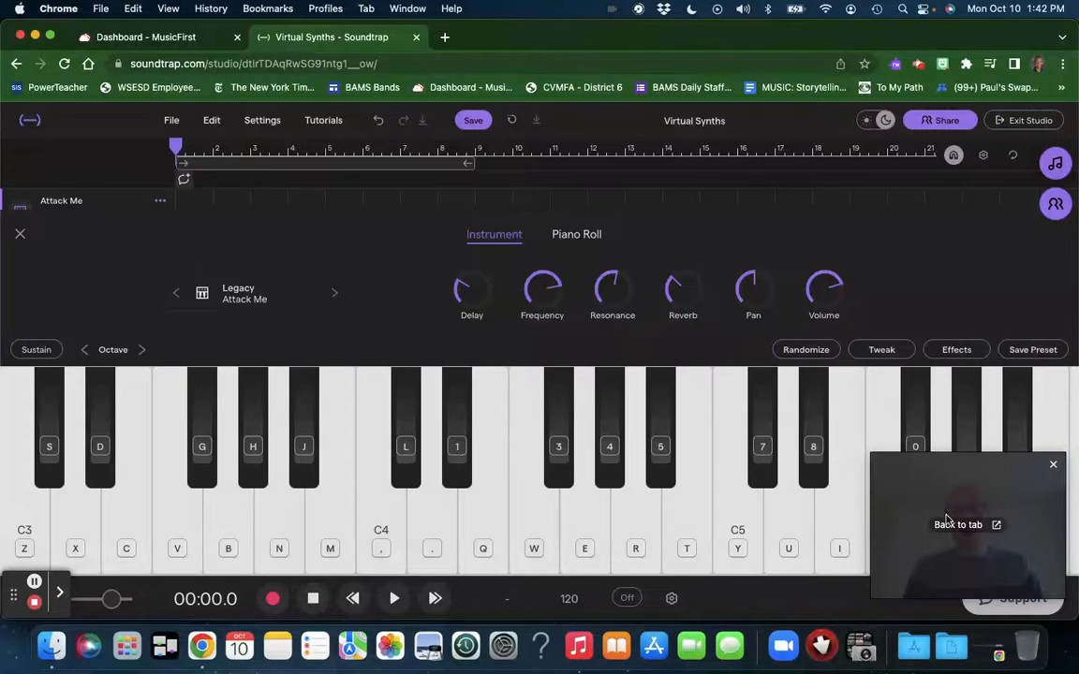
click(1054, 467)
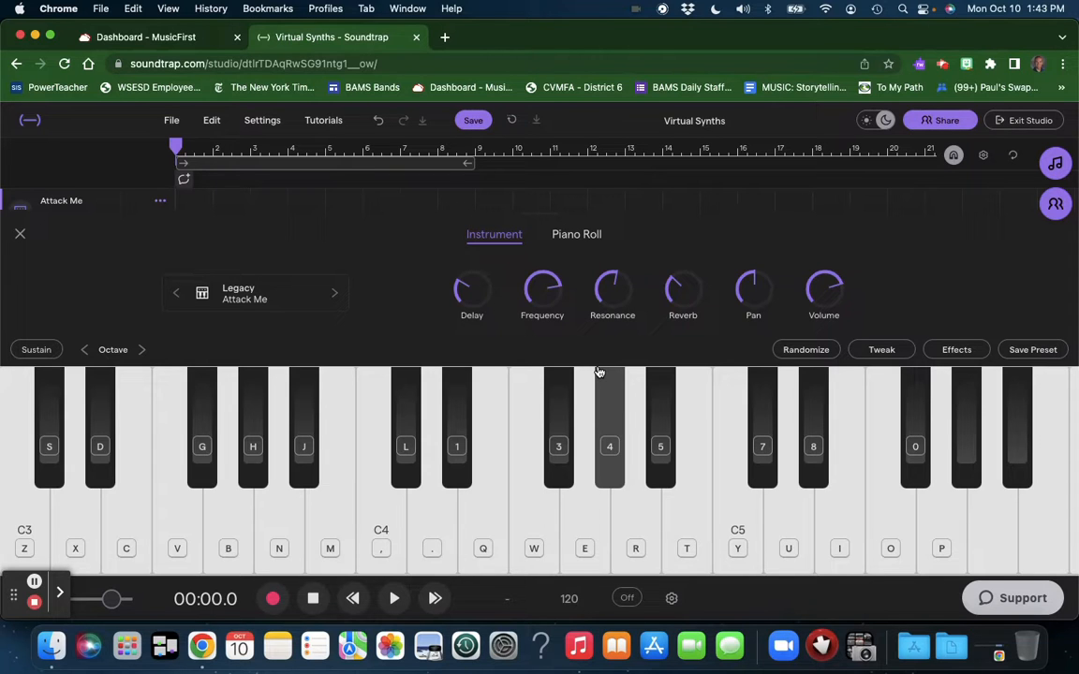
Rehearse a short melody with the B3, C4 and D4 notes on the synth keyboard
key(m)
key(comma)
key(period)
key(m)
key(period)
key(comma)
key(m)
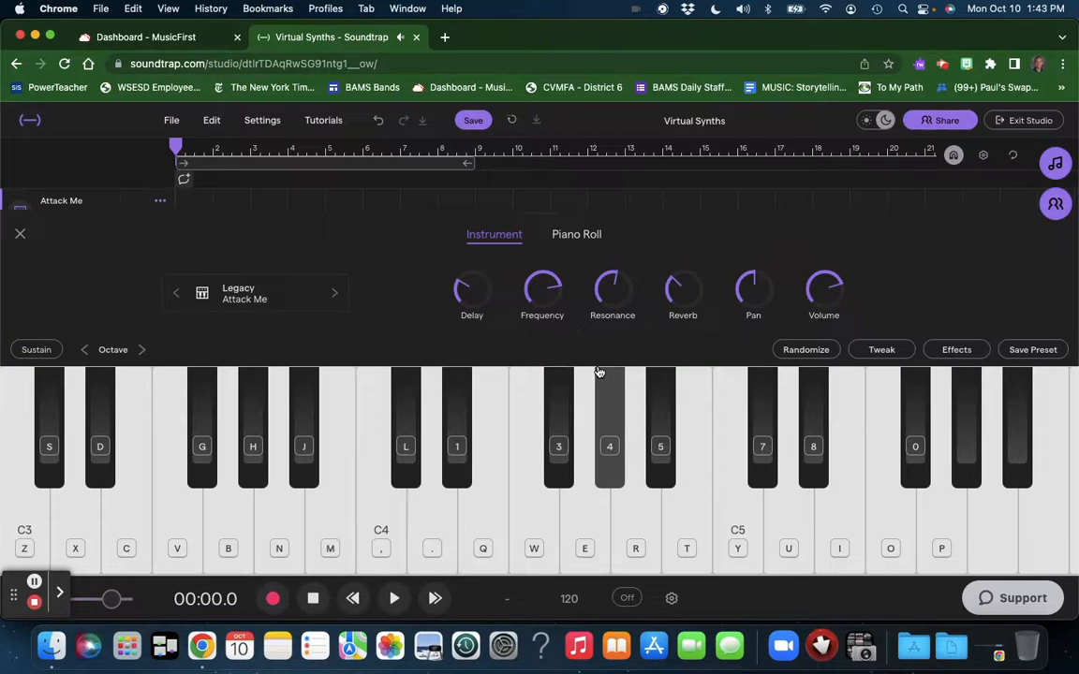
Record a melody of about eight bars on the Attack Me track using the B3, C4 and D4 notes
click(273, 600)
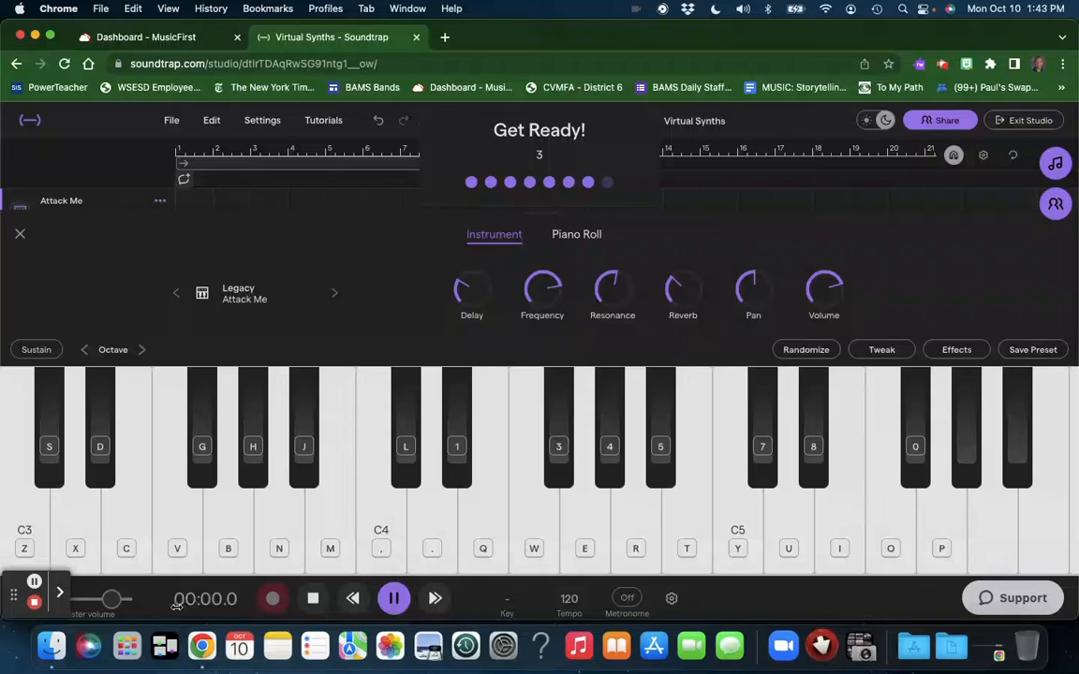
key(comma)
key(period)
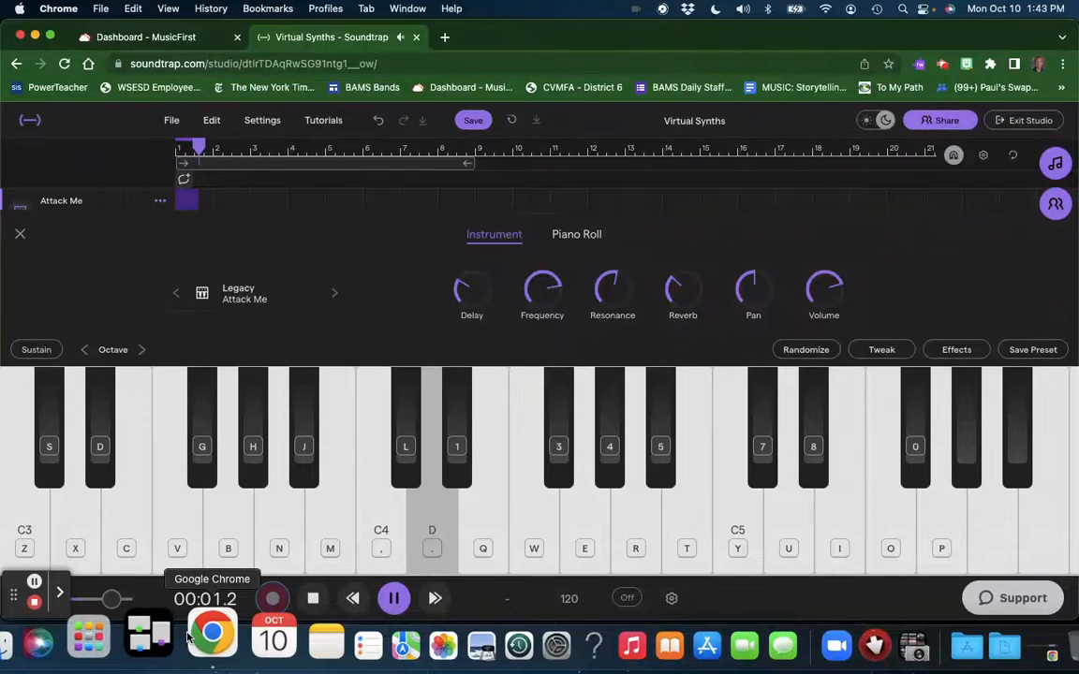
key(period)
key(comma)
key(period)
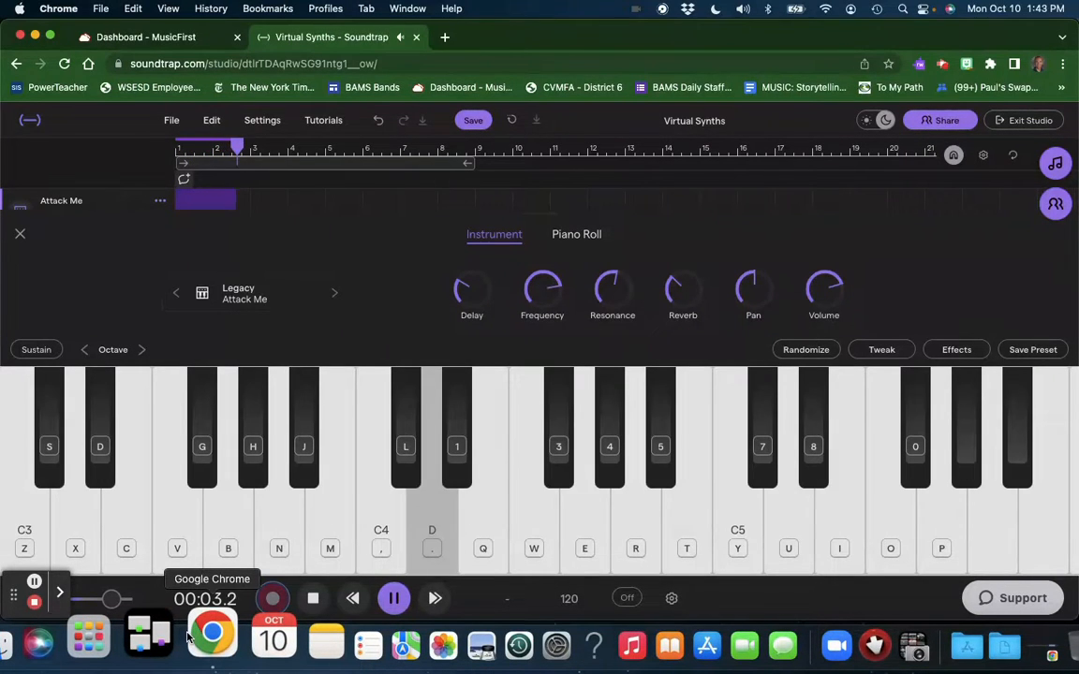
key(m)
key(comma)
key(m)
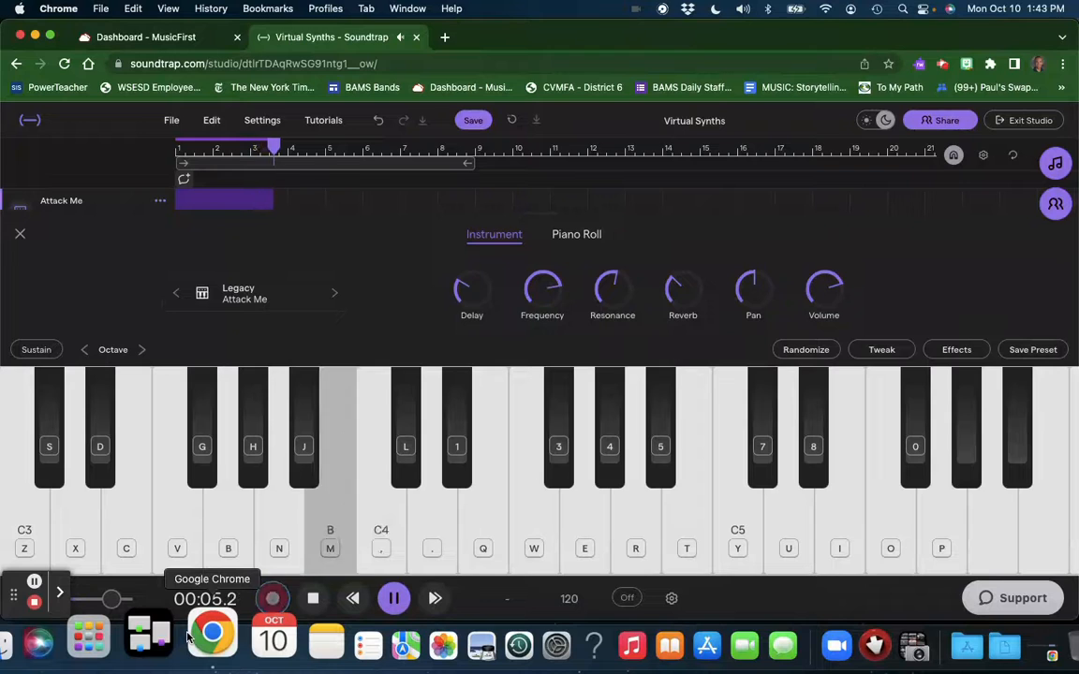
key(m)
key(period)
key(m)
key(period)
key(comma)
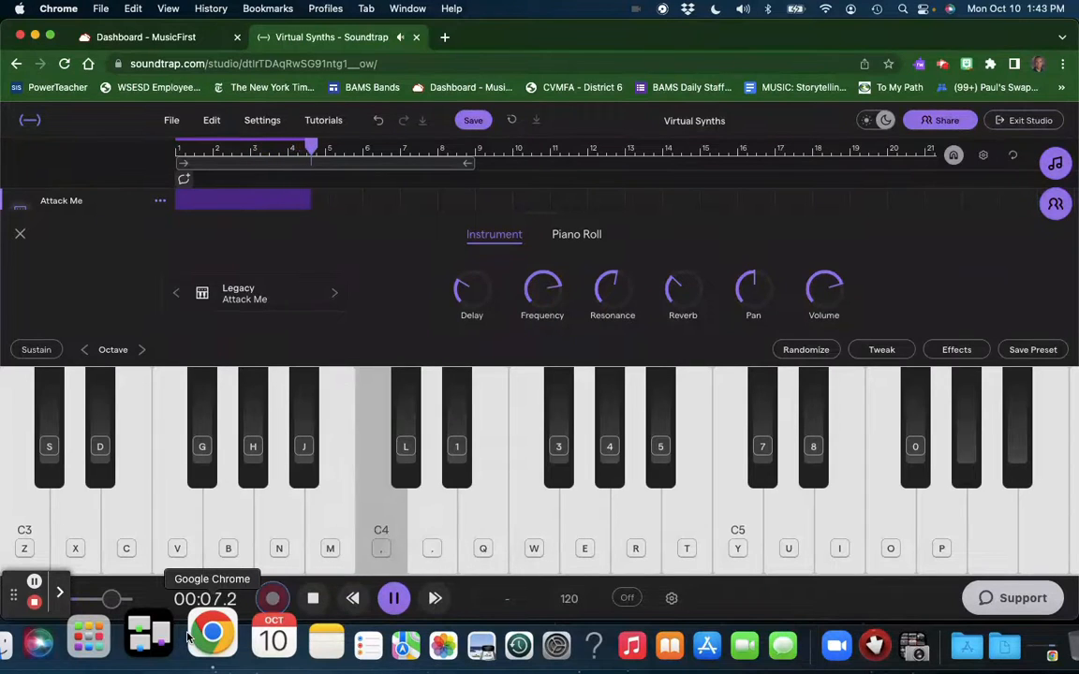
key(comma)
key(period)
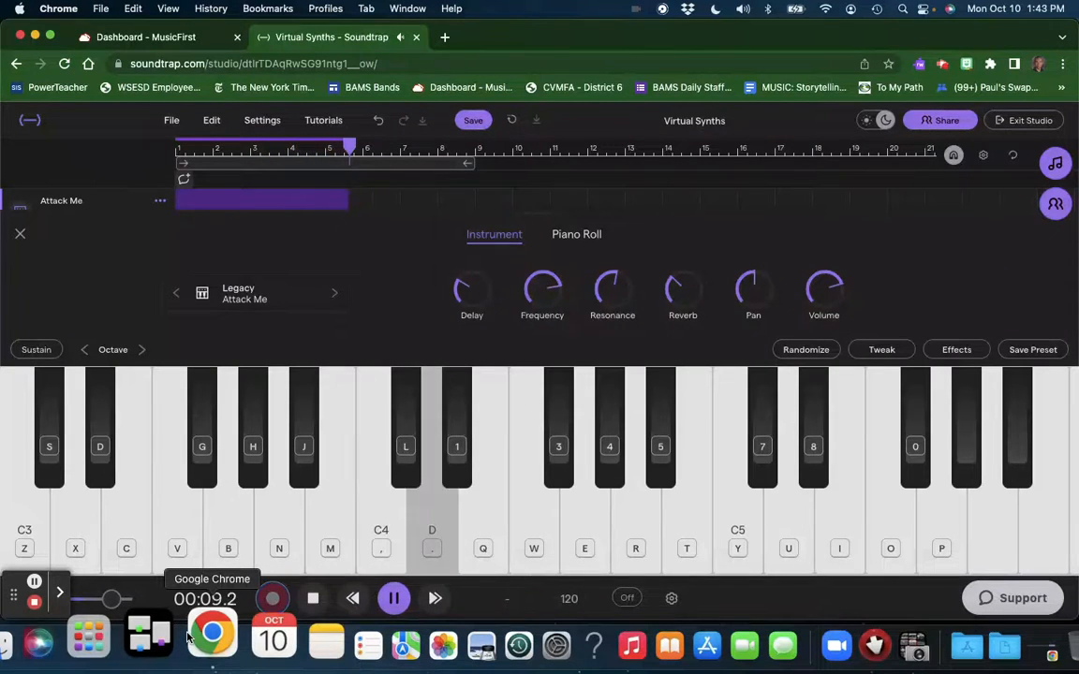
key(comma)
key(m)
key(m)
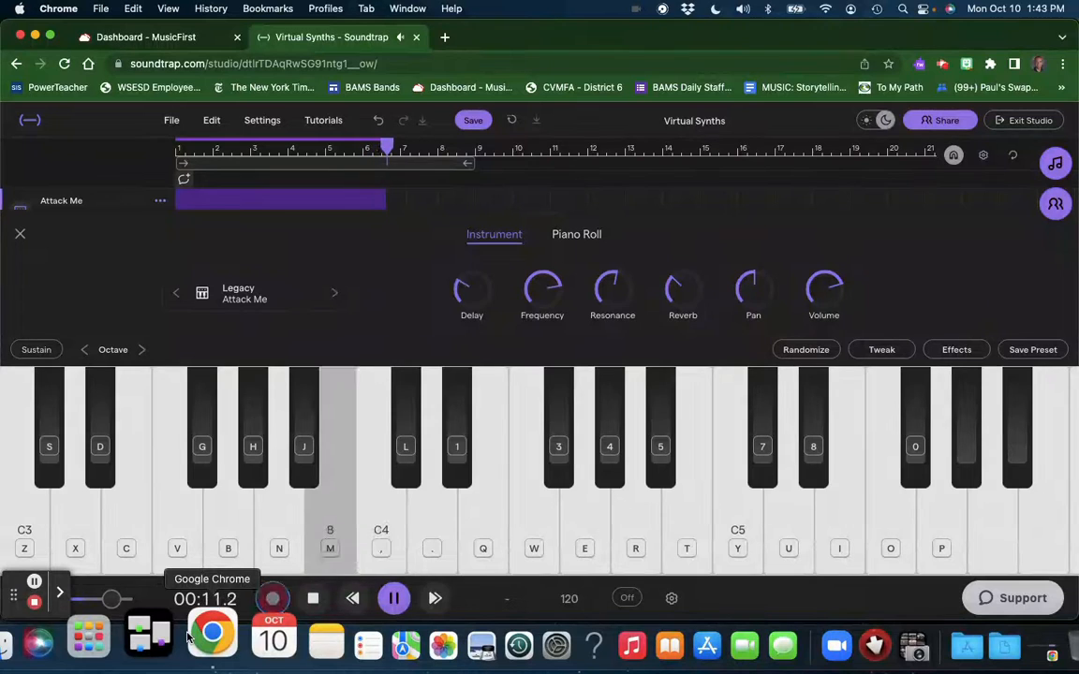
key(comma)
key(m)
key(period)
key(m)
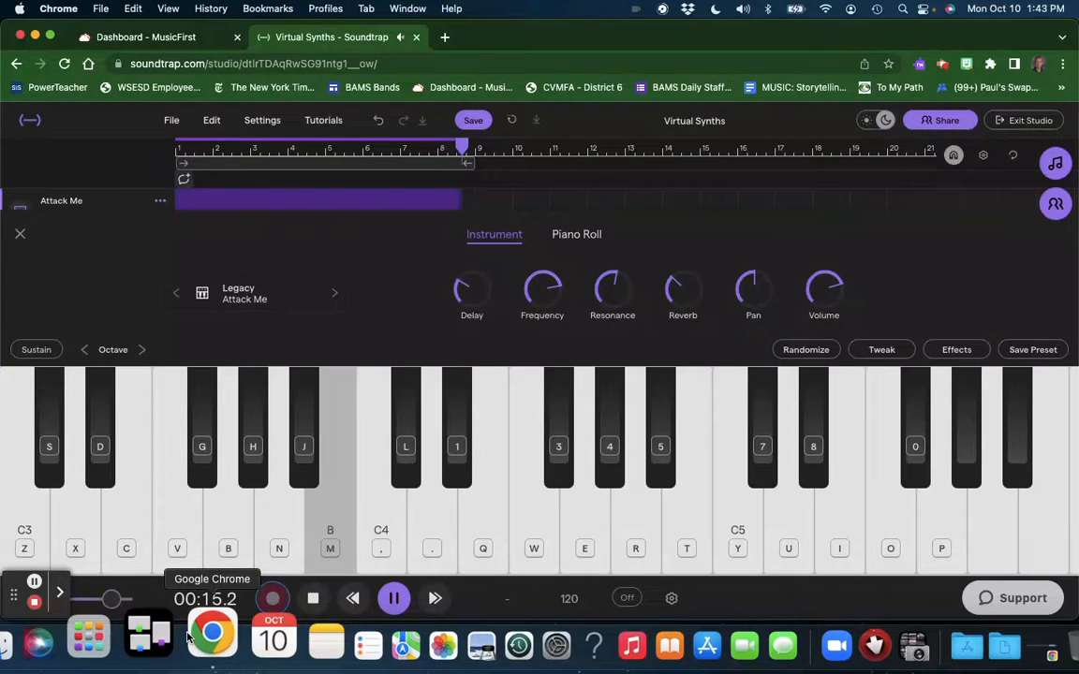
key(space)
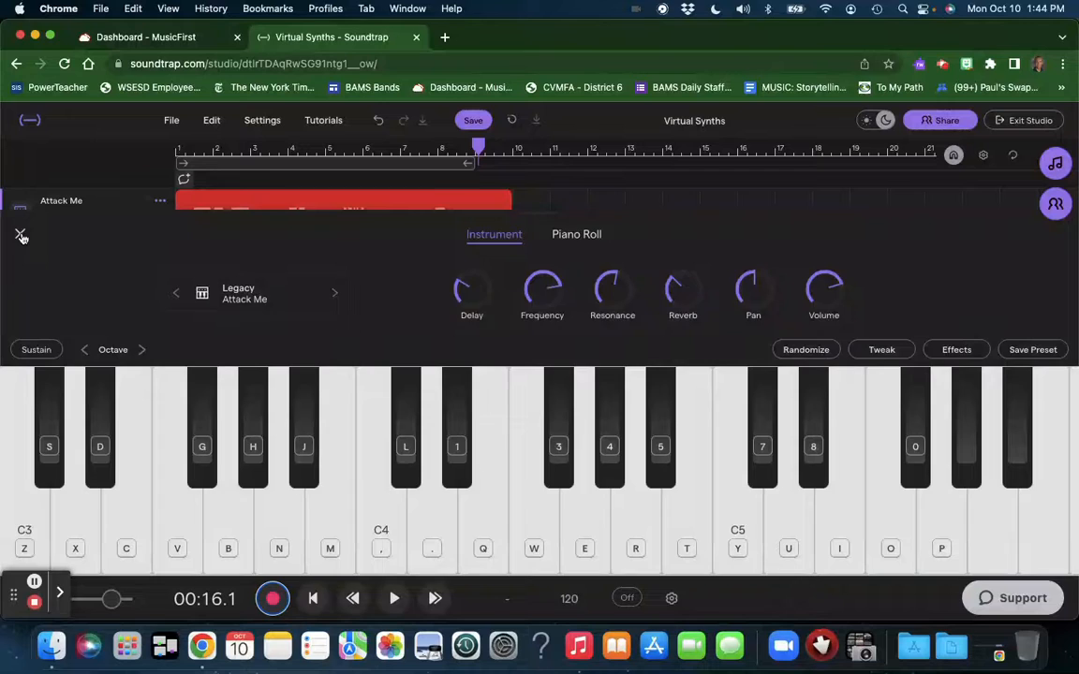
Close the instrument view and listen to the opening bars of the recorded region, returning the playhead to the start
click(20, 236)
mouse_move(265, 218)
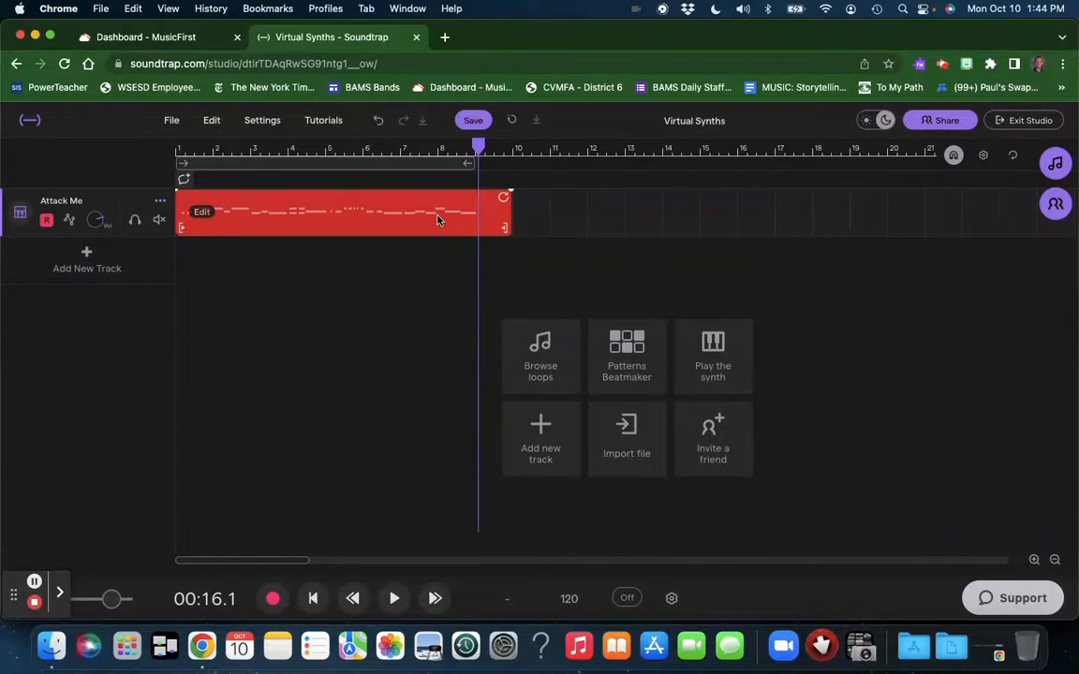
click(314, 600)
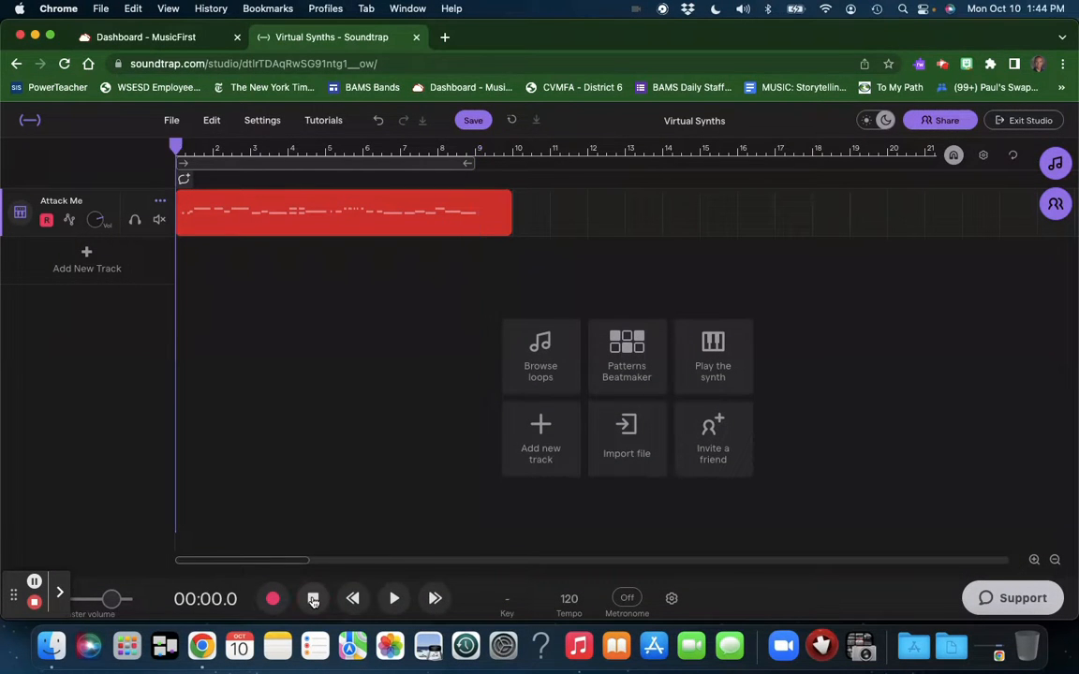
key(space)
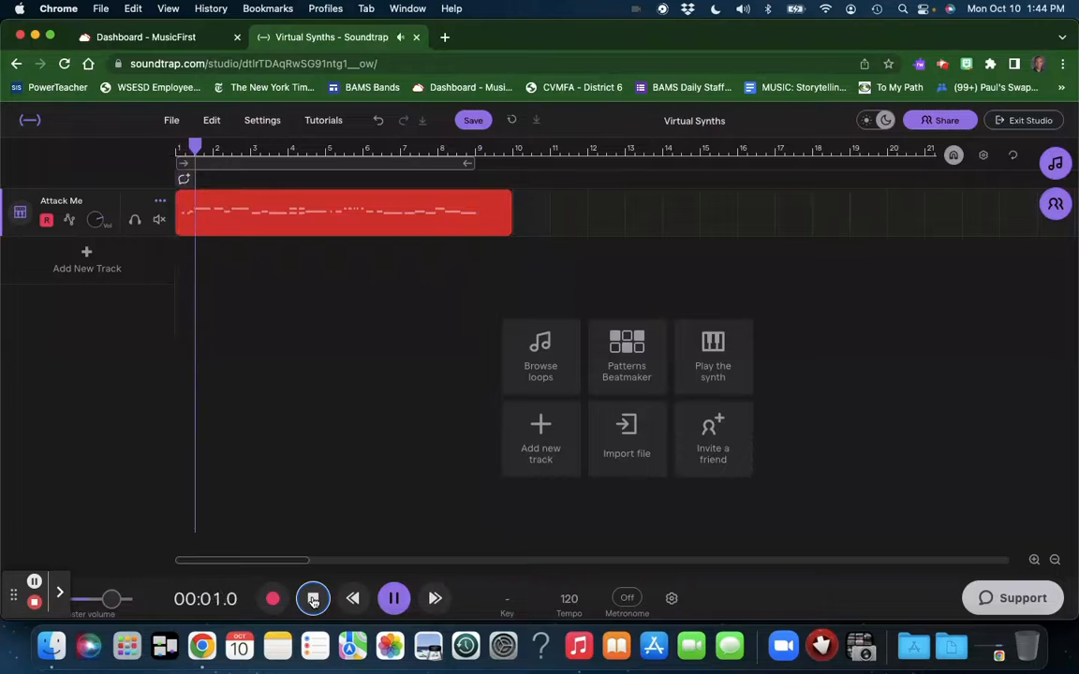
key(space)
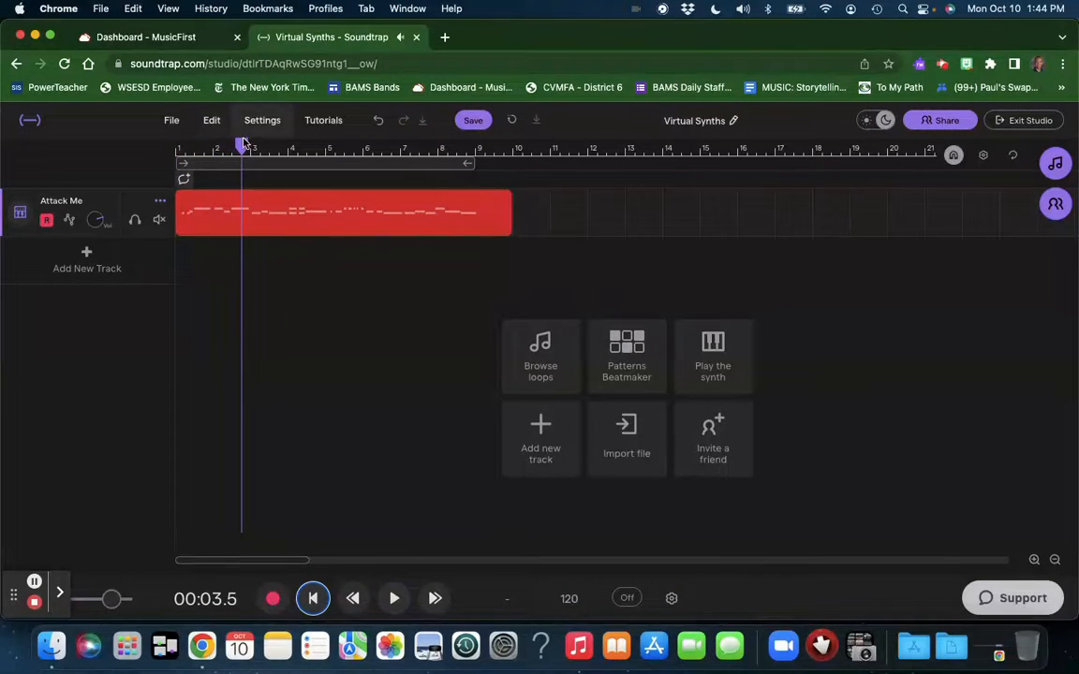
drag(242, 150, 152, 161)
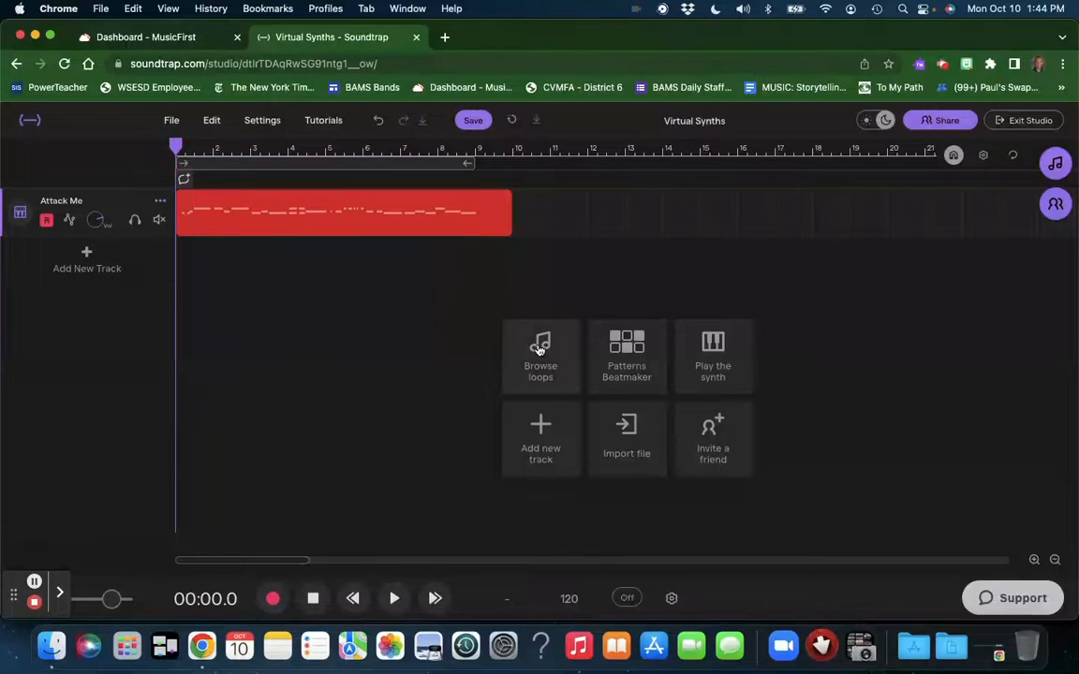
Save the Virtual Synths song with the newly recorded Attack Me region
click(468, 120)
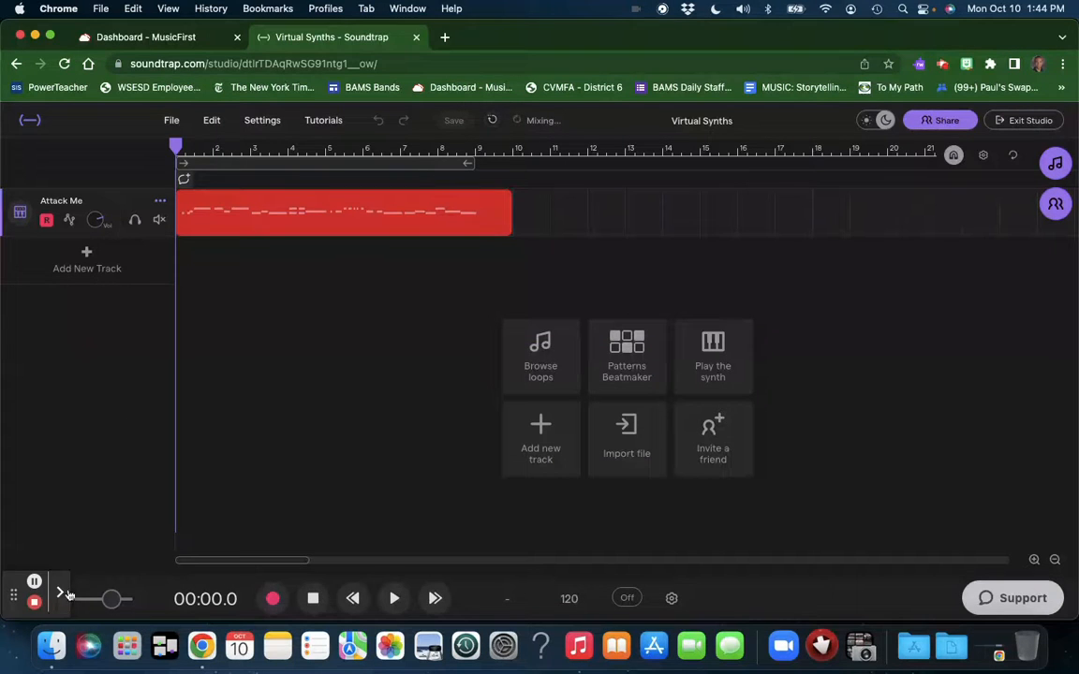
click(61, 593)
click(293, 591)
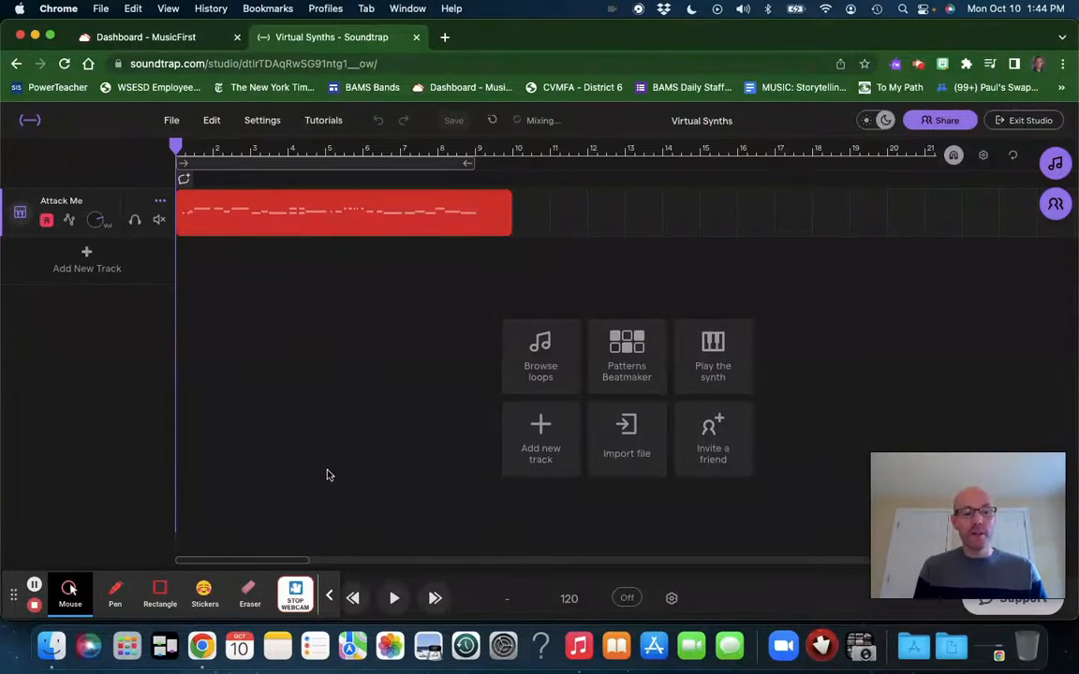
click(329, 599)
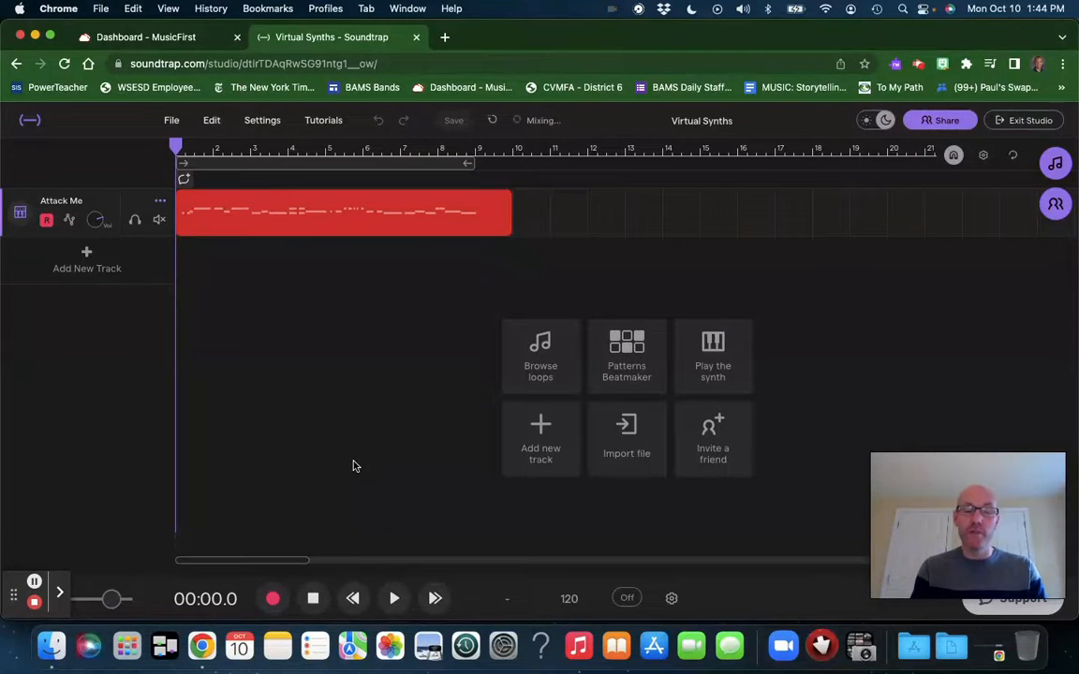
Open the recorded Attack Me region for editing, check its instrument view, and return to the piano roll
double_click(292, 220)
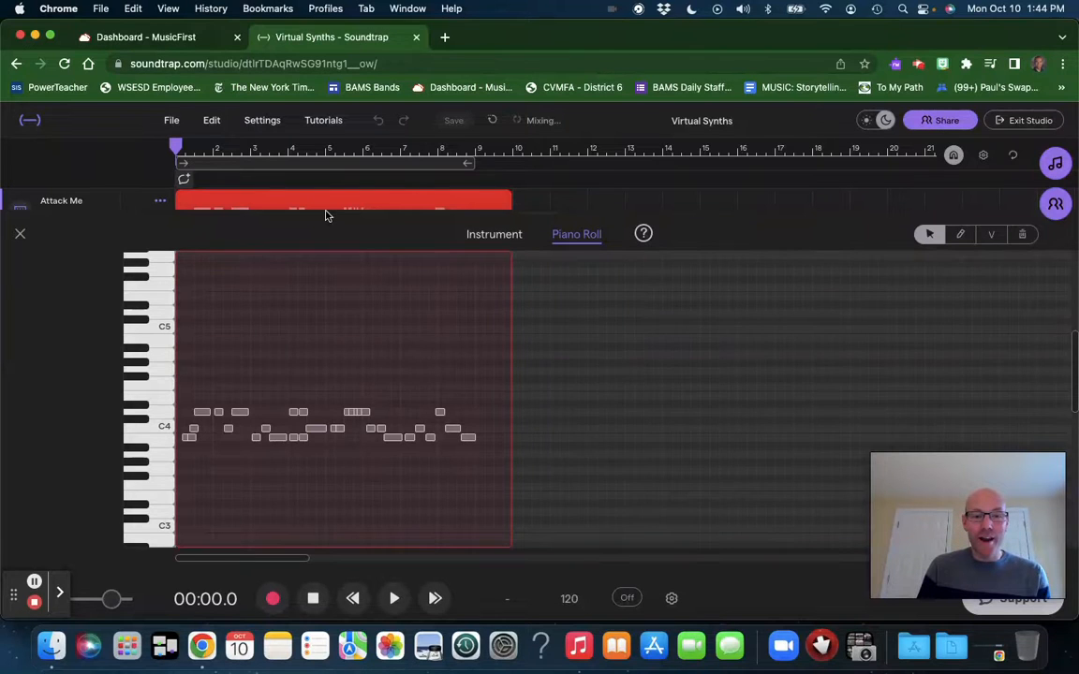
click(489, 239)
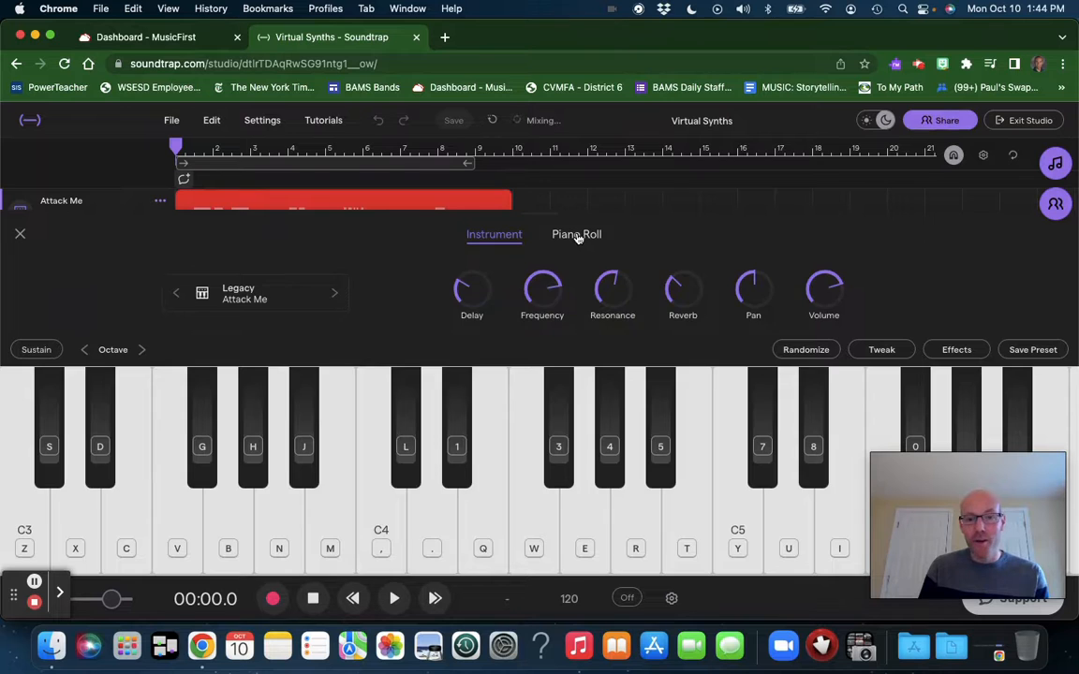
click(578, 237)
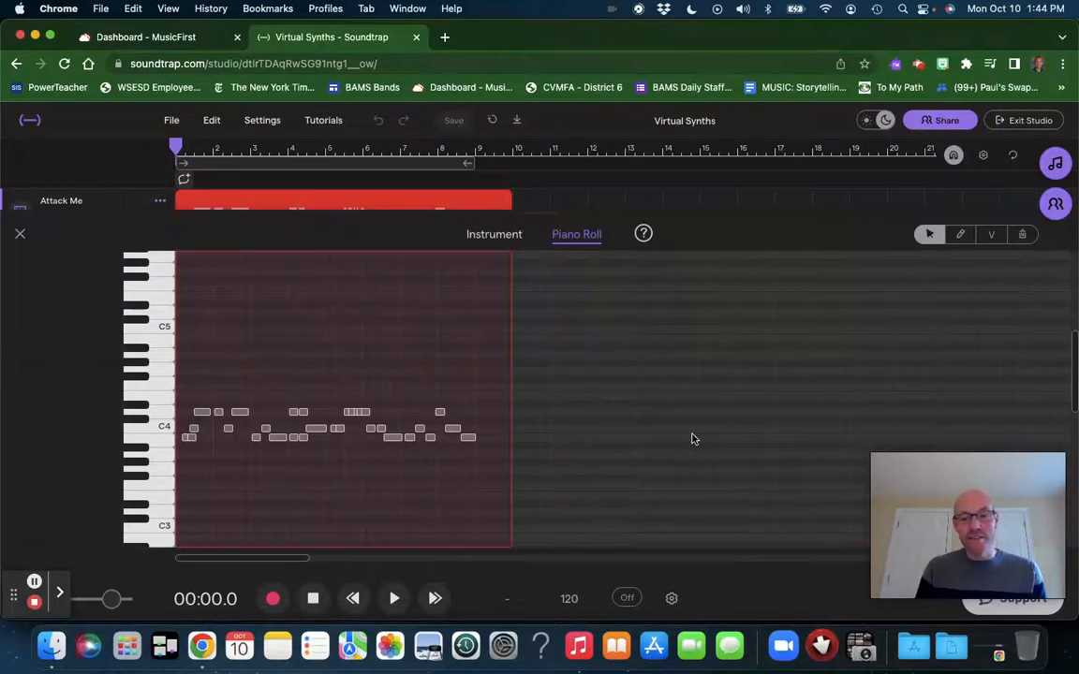
mouse_move(946, 469)
click(1061, 469)
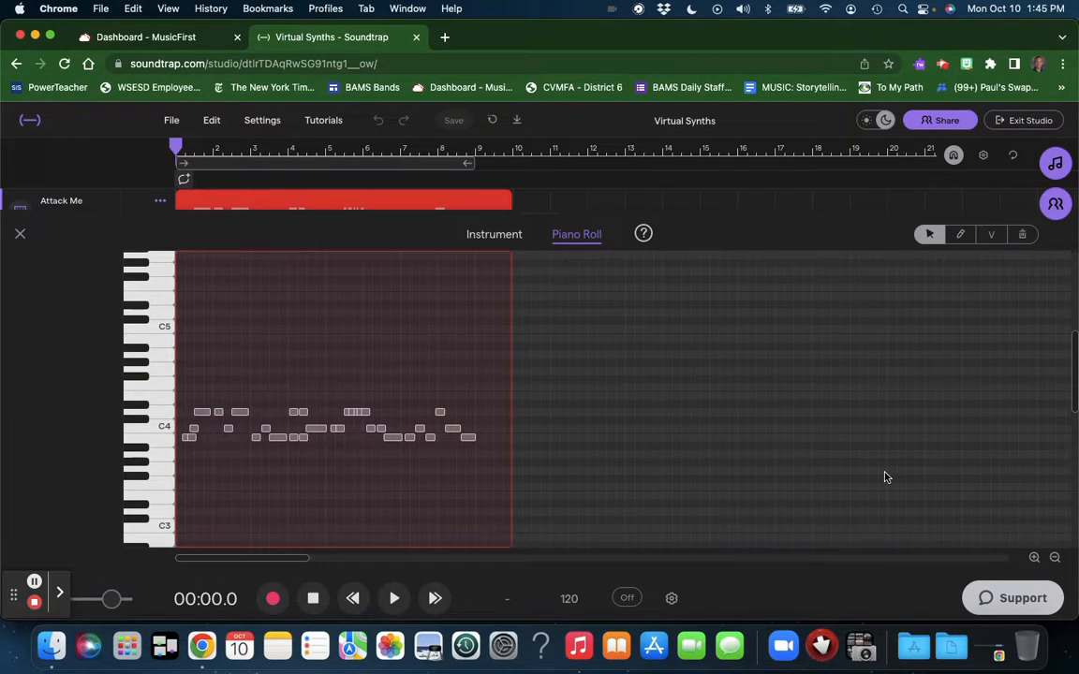
Listen to the melody from the start into bar 4 in the piano roll, returning the playhead to the beginning
click(1035, 559)
click(1035, 559)
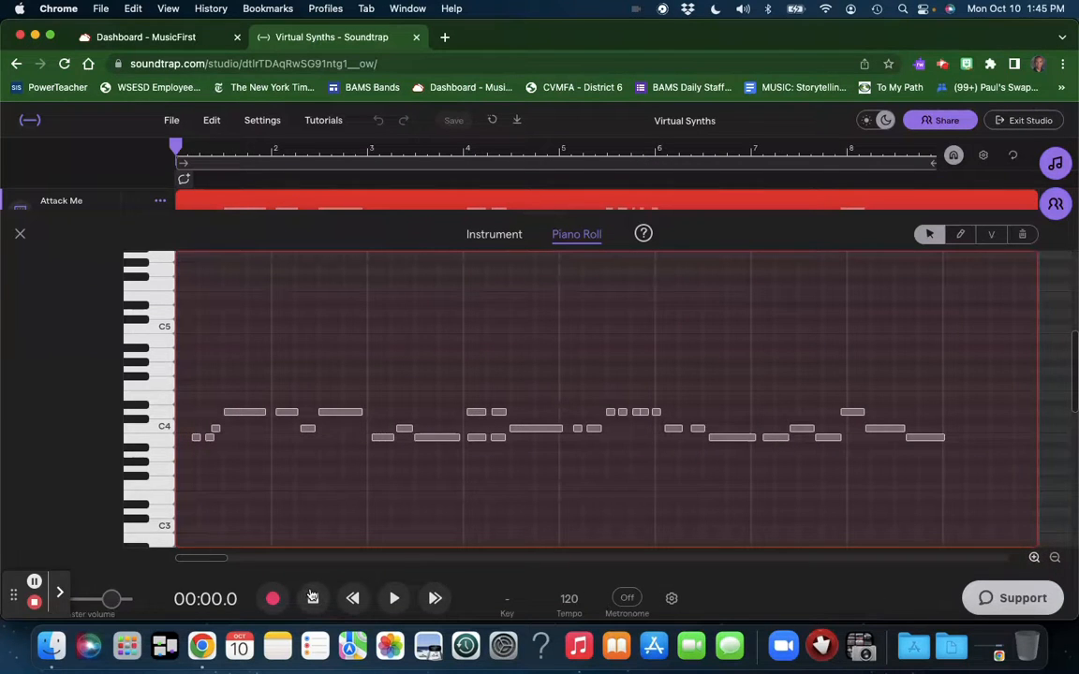
key(space)
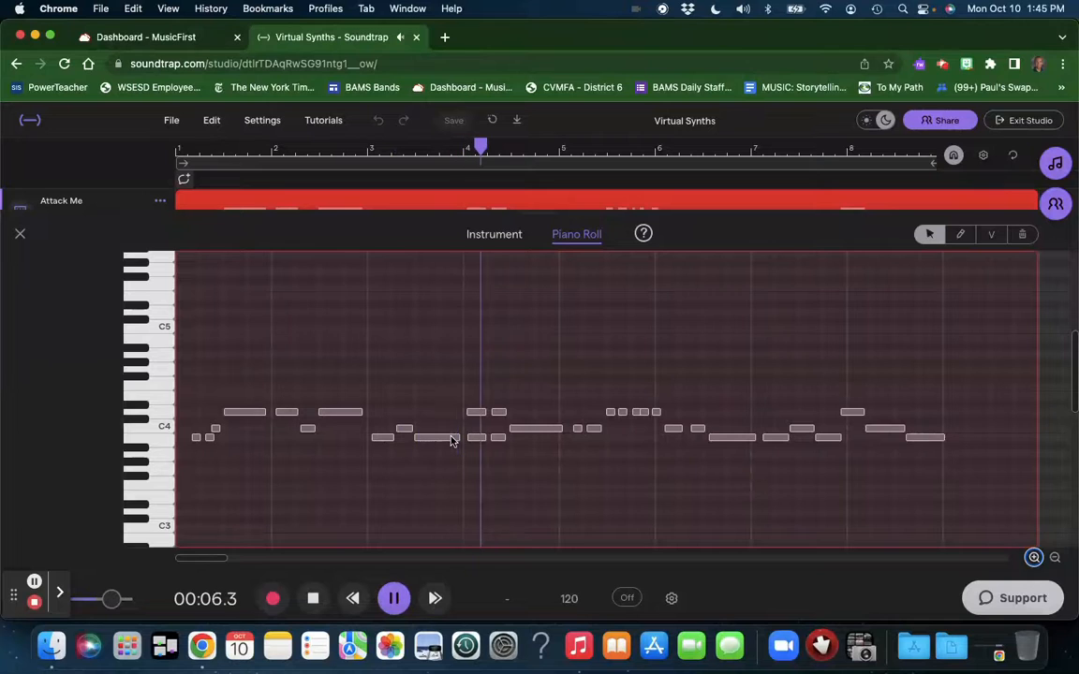
key(space)
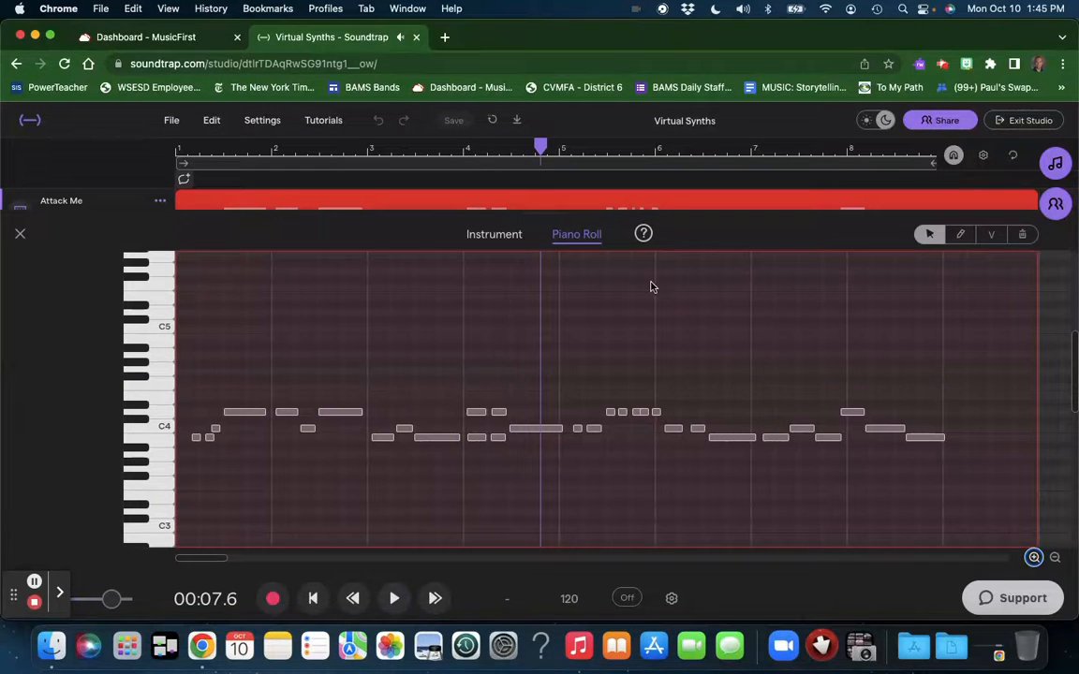
click(313, 599)
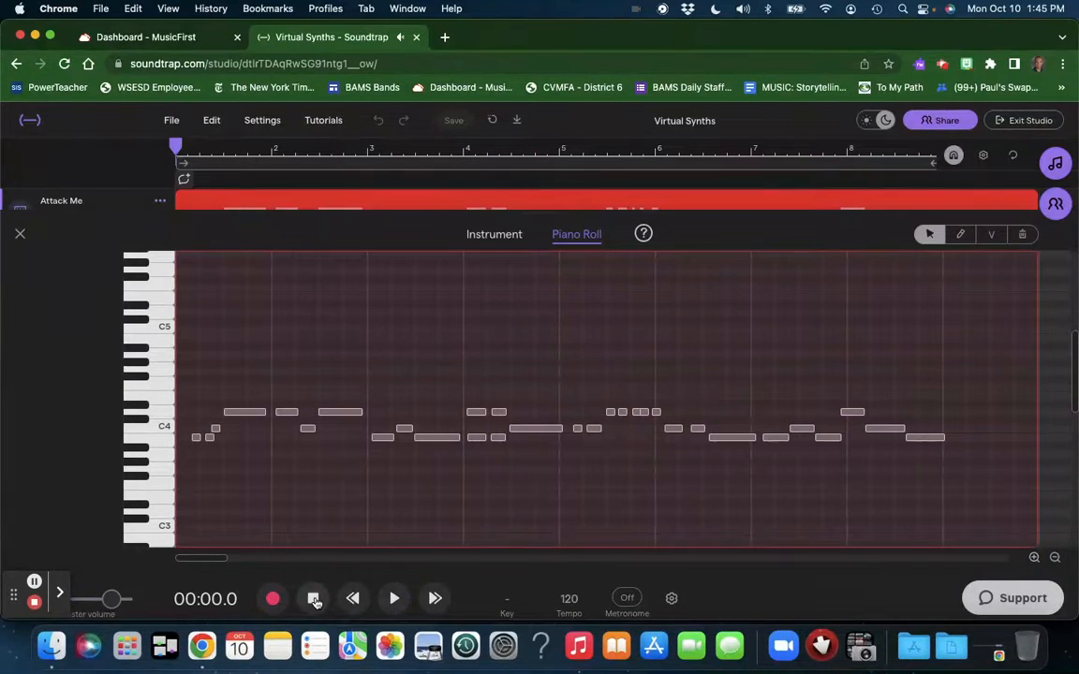
Replay the opening notes in bar 1 several times to match what is heard with the notes in the piano roll
key(space)
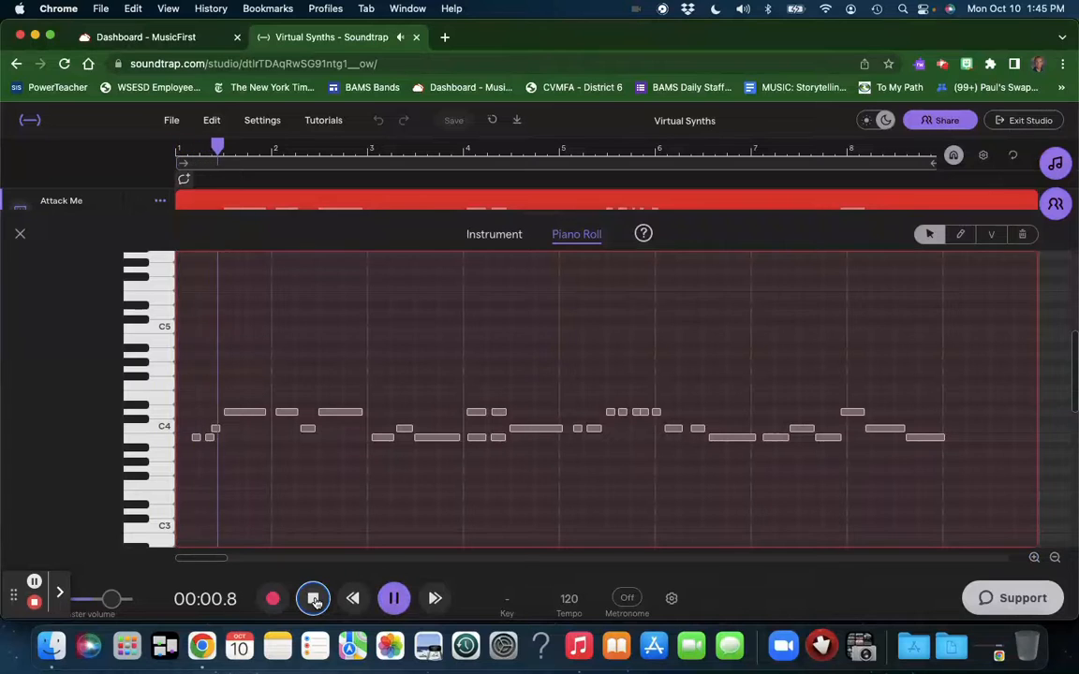
click(313, 599)
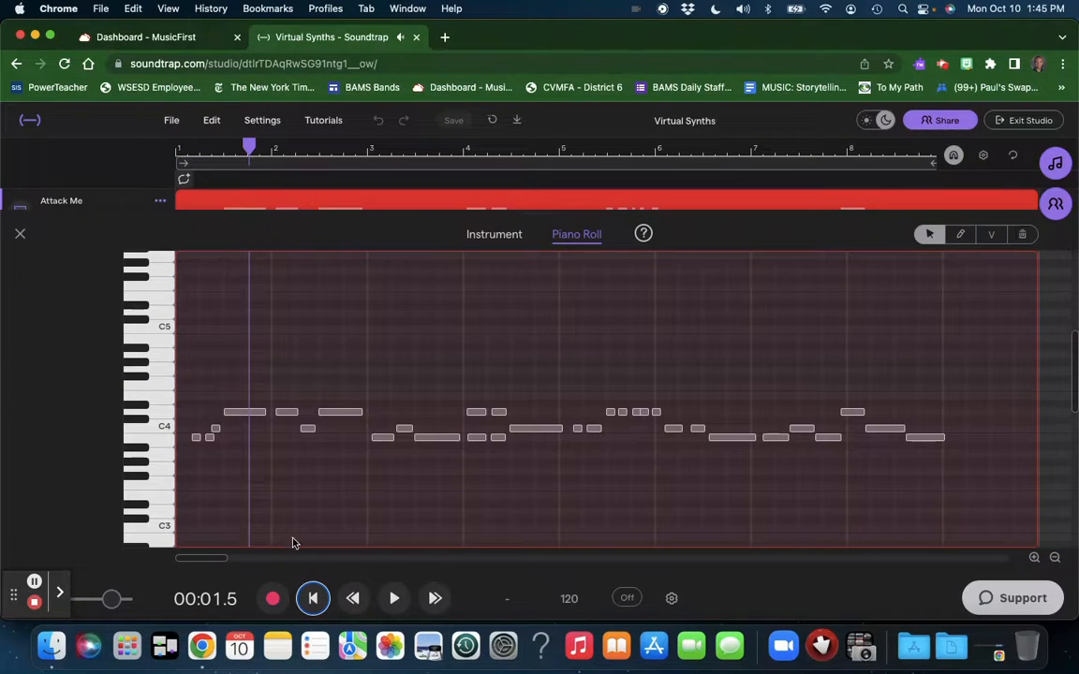
click(314, 599)
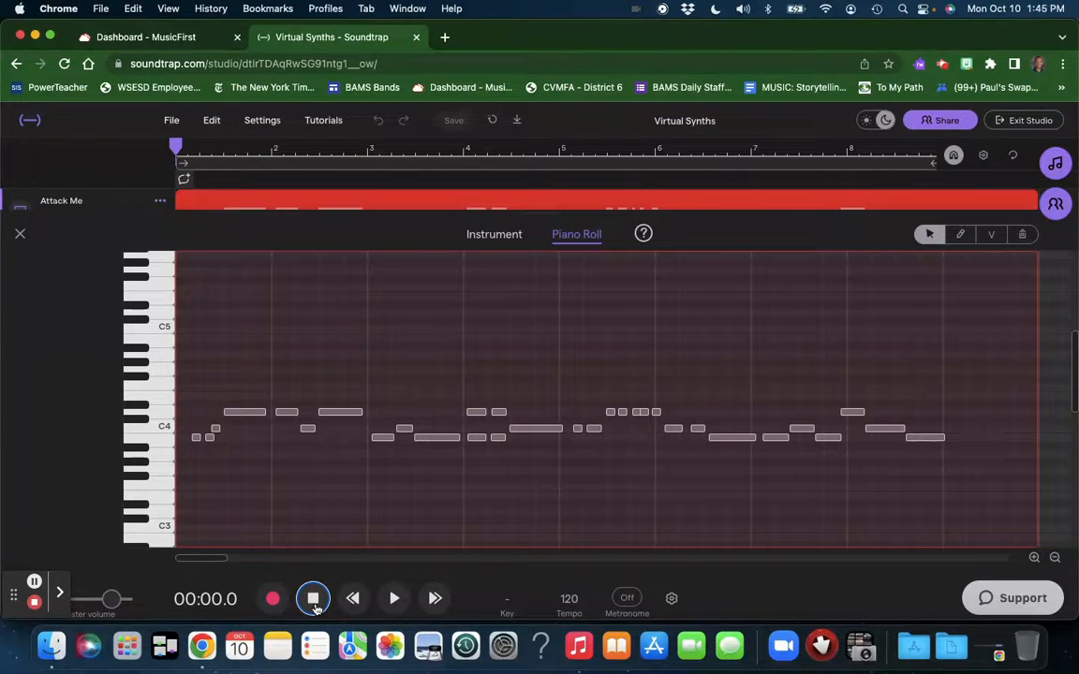
key(space)
click(314, 599)
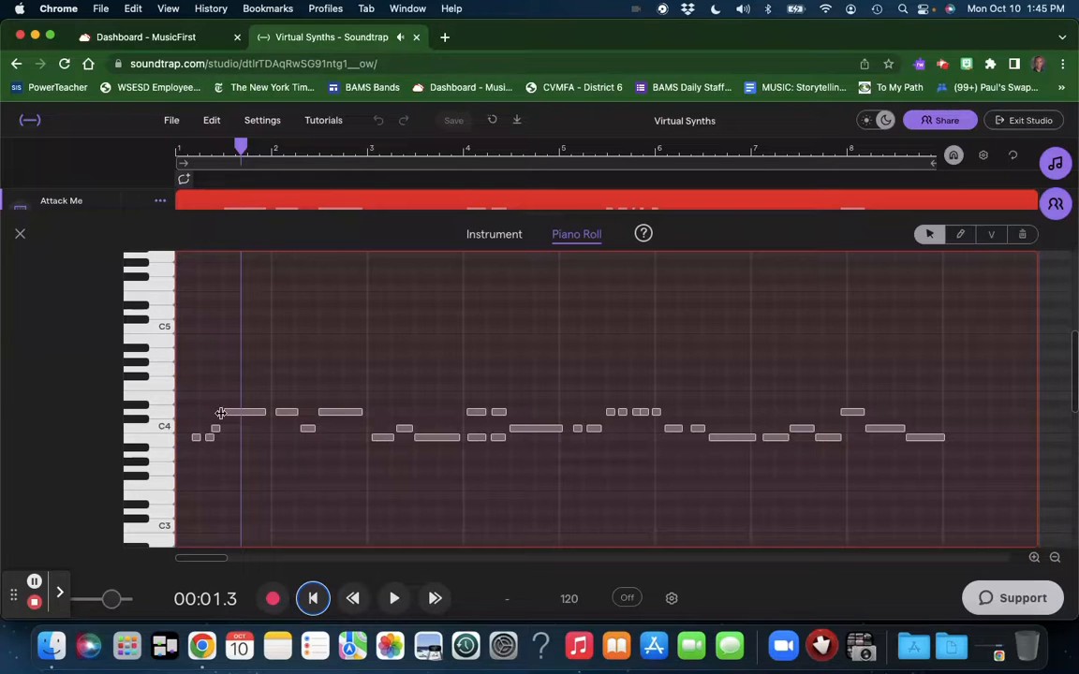
key(space)
key(space)
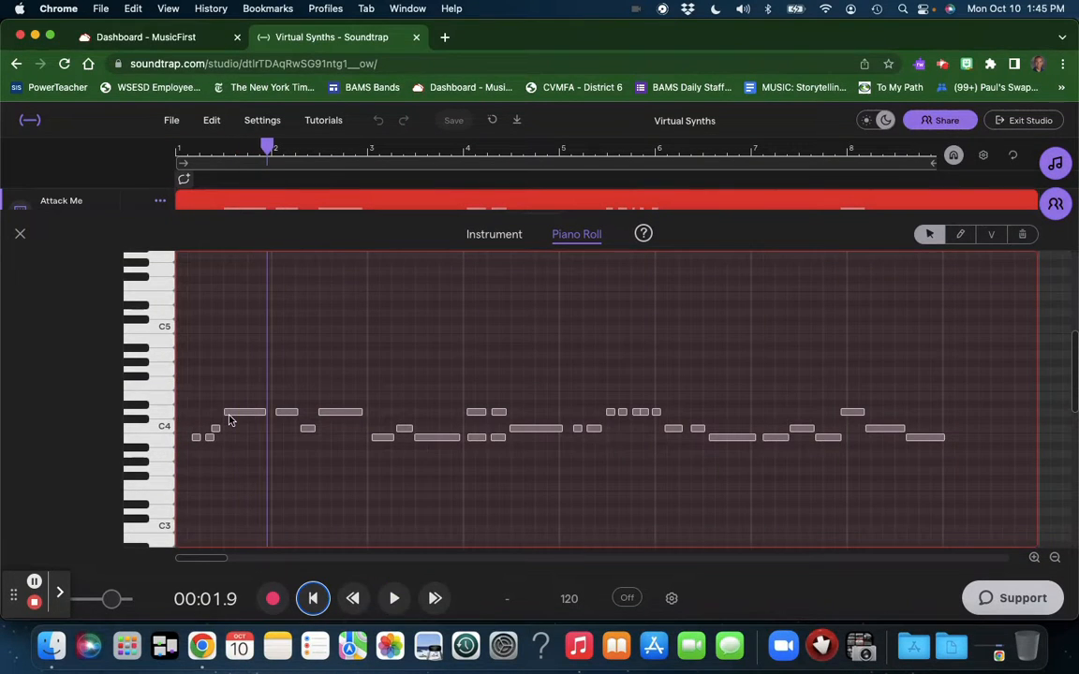
click(210, 152)
key(space)
key(space)
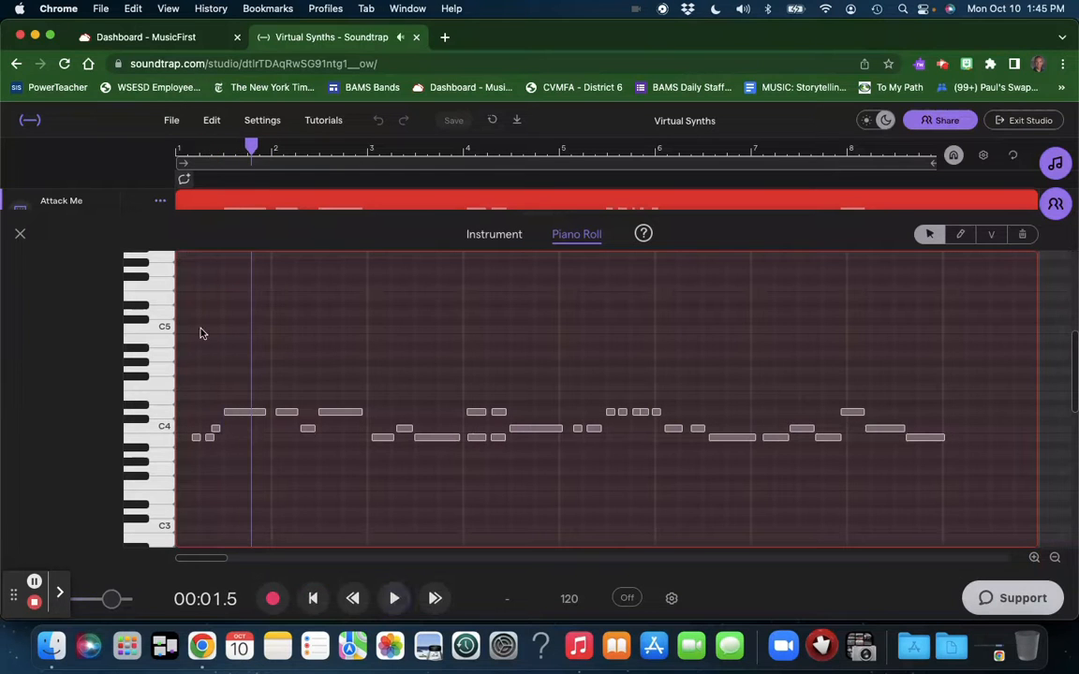
Move the two opening B3 notes up to D4 and listen to the first bar from the start
click(196, 441)
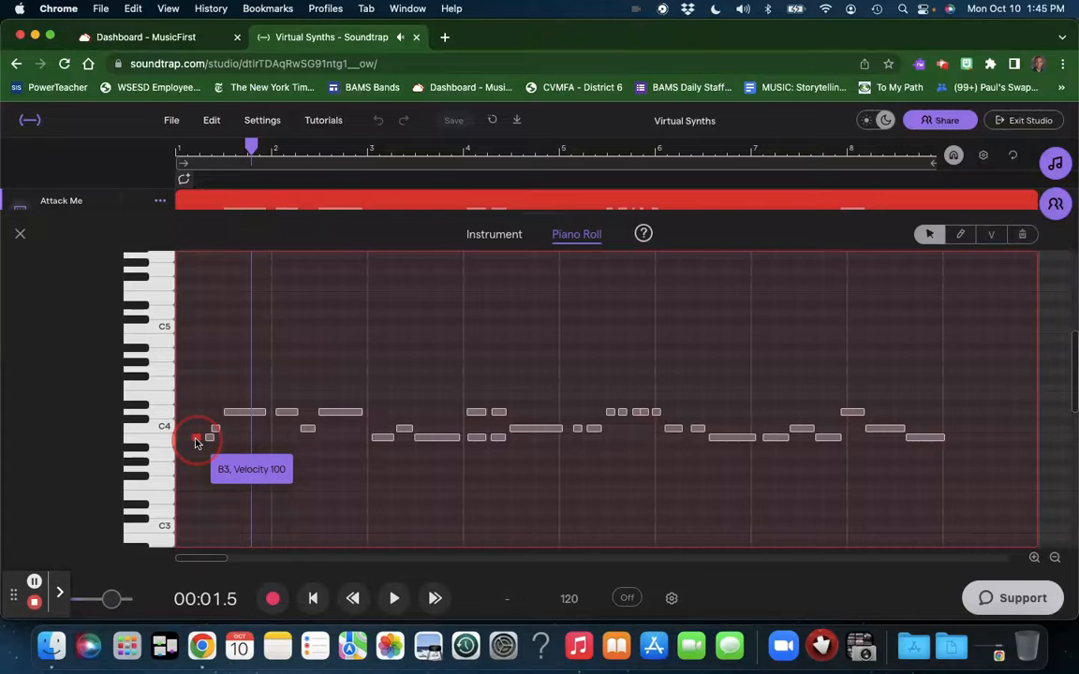
drag(196, 443, 208, 418)
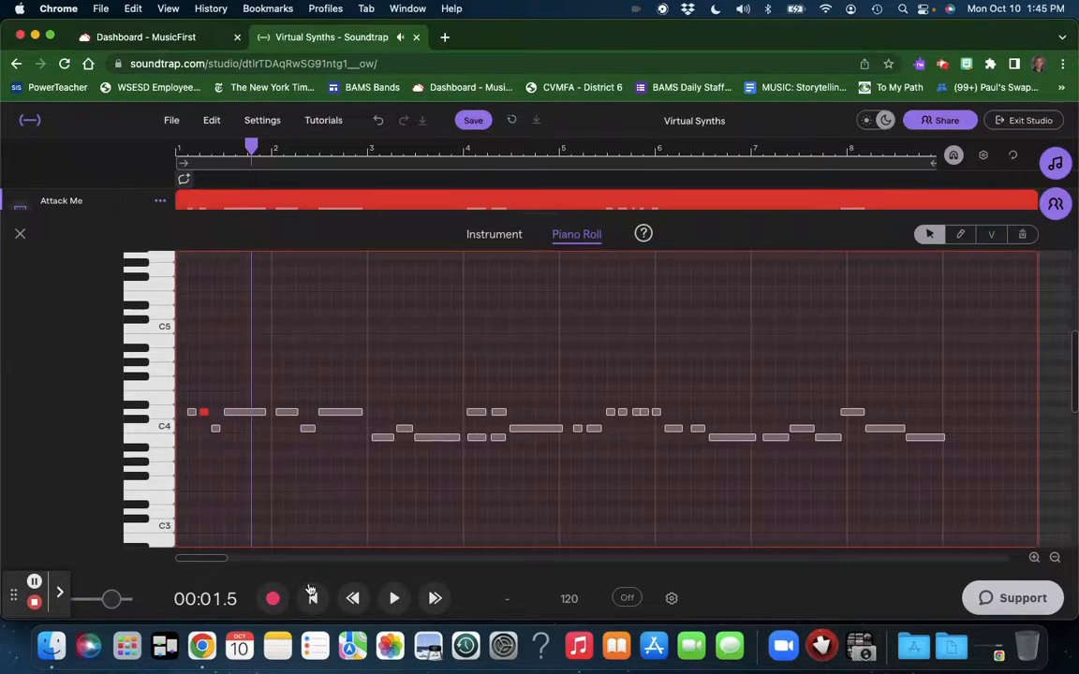
click(312, 596)
key(space)
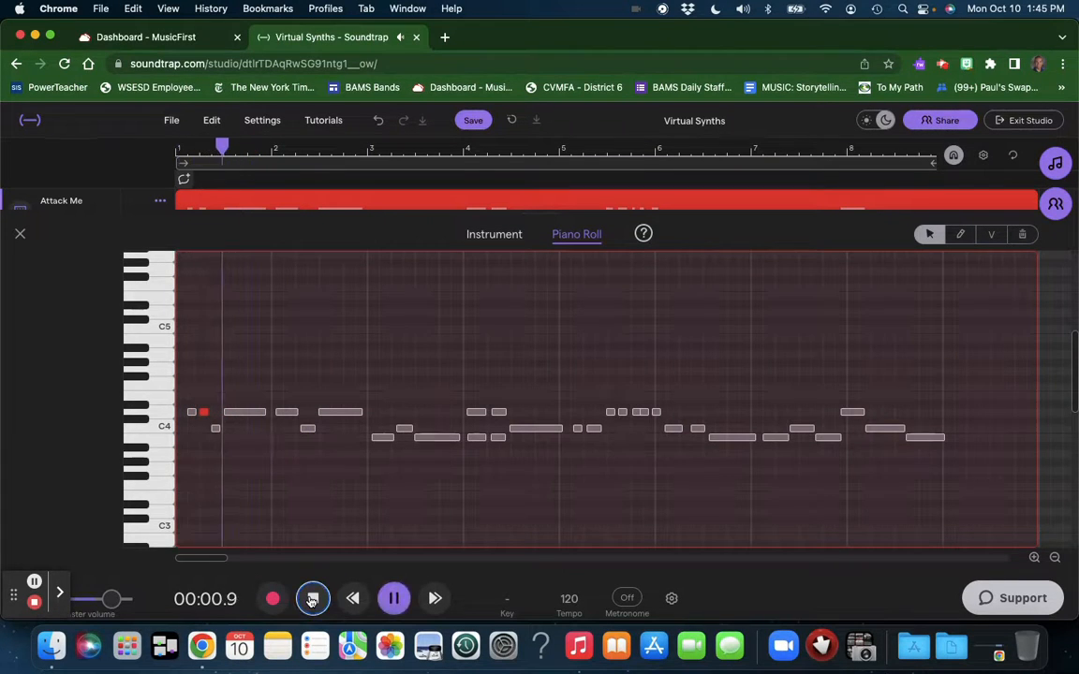
key(space)
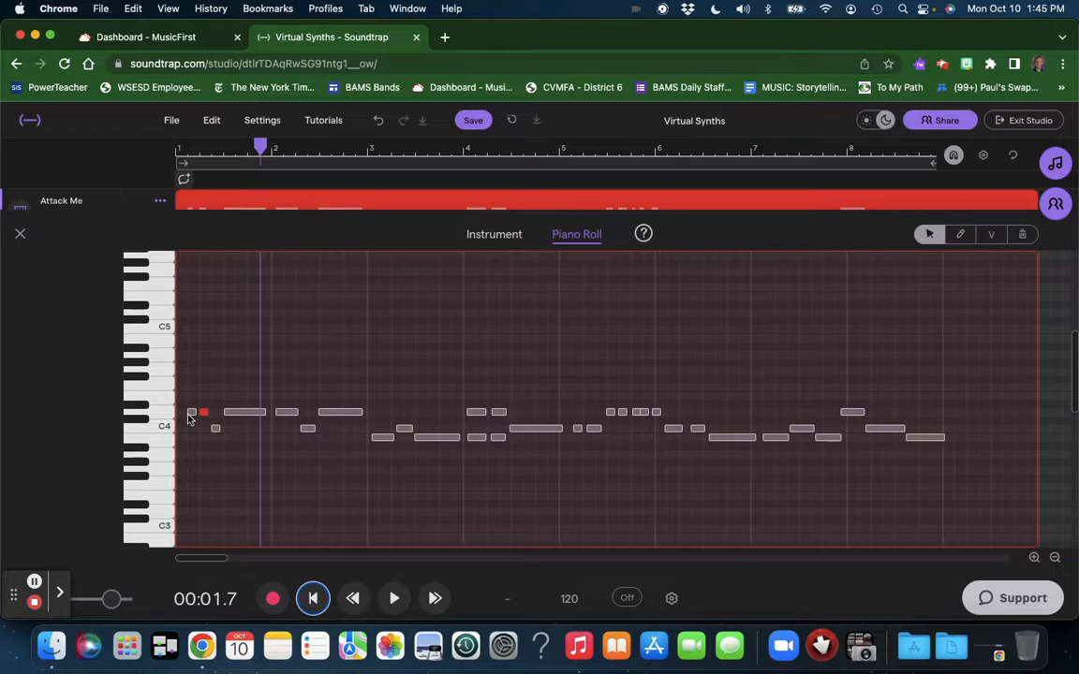
Undo the pitch changes to the two opening notes and replay the first bar
key(super+z)
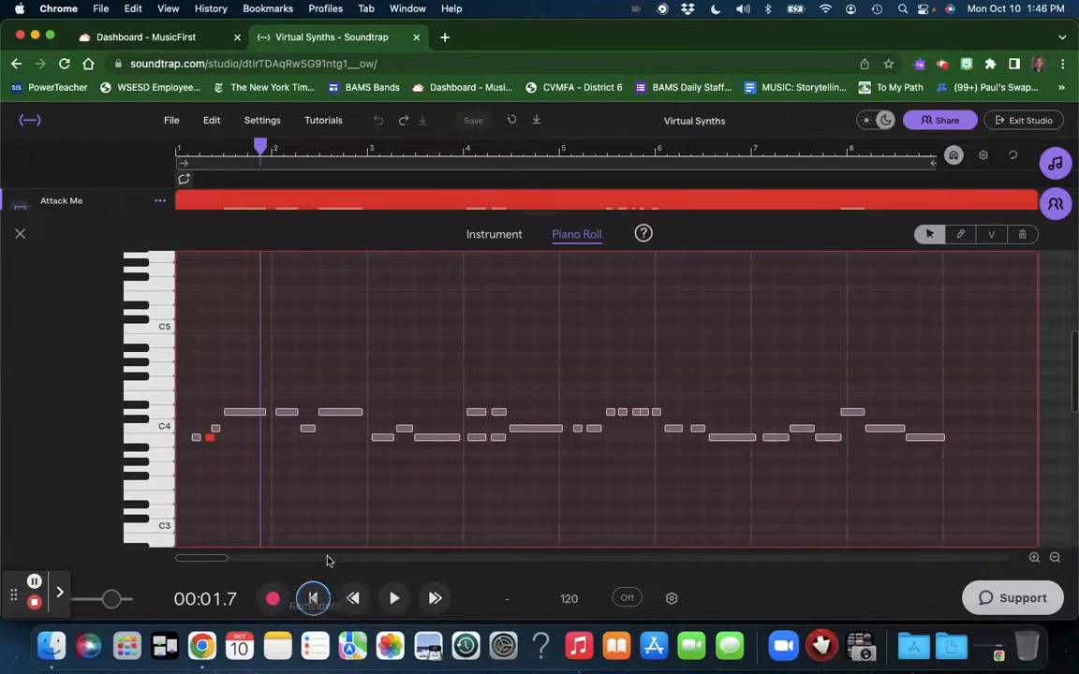
click(311, 602)
key(space)
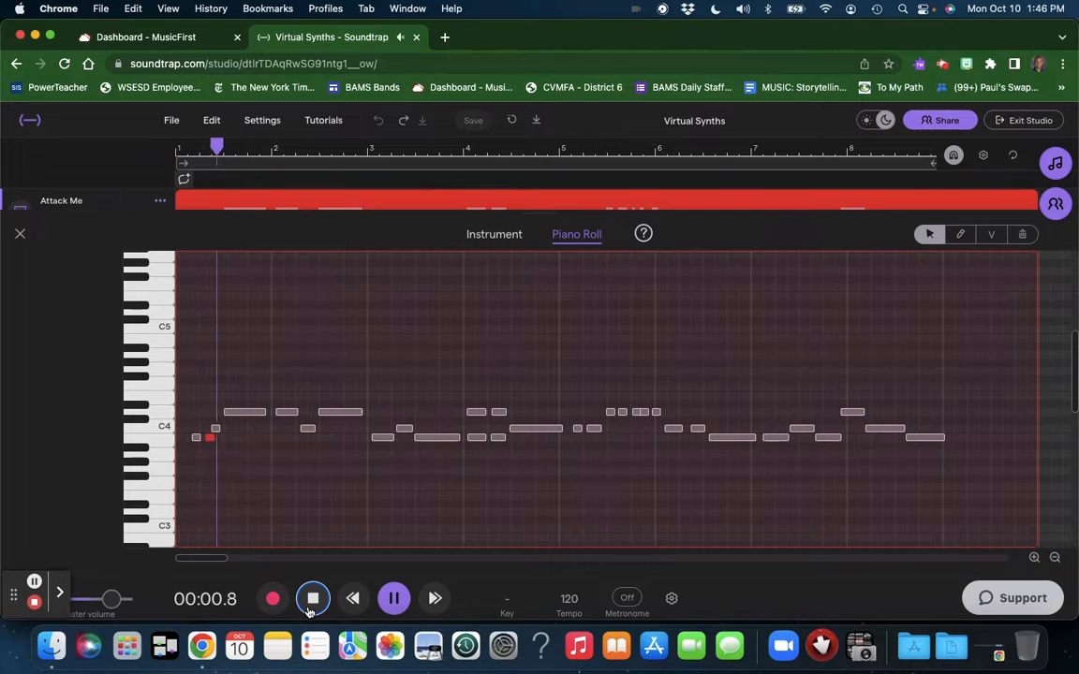
key(space)
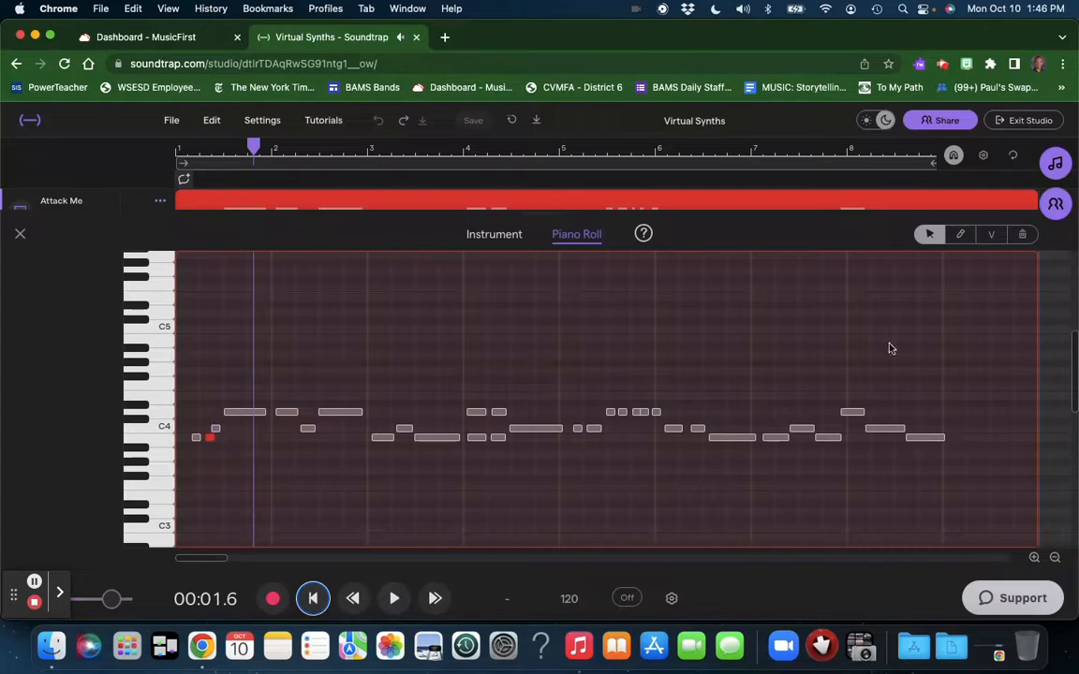
Raise the final B3 note to C4, lower the D4 note at bar 8 to C#4, and listen to the ending
click(923, 438)
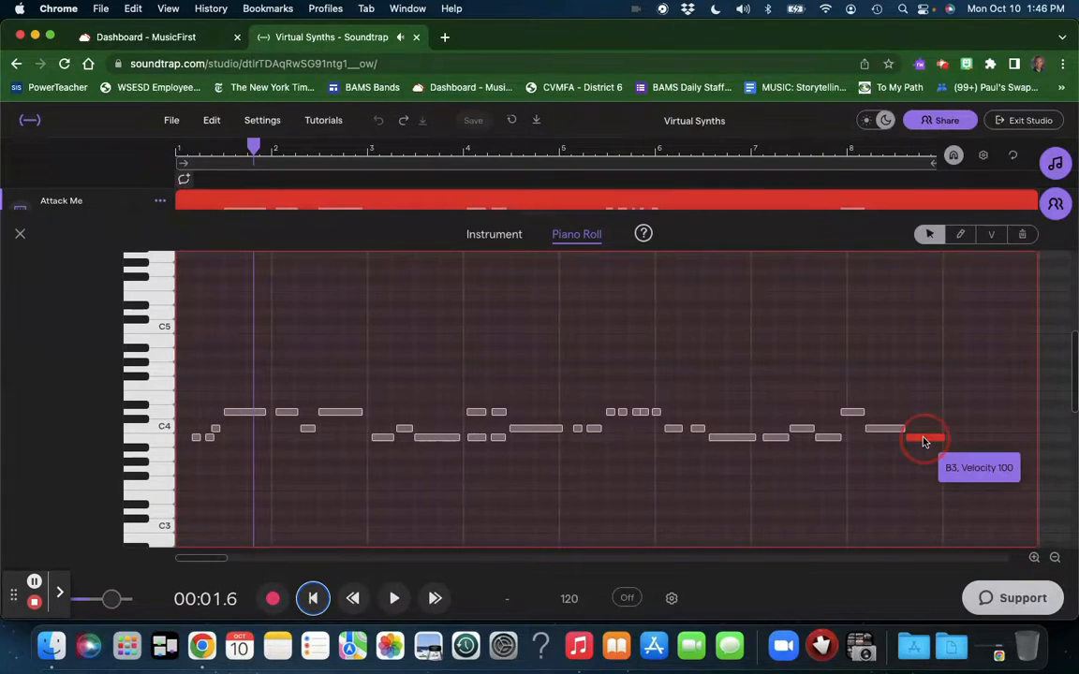
drag(924, 441, 922, 430)
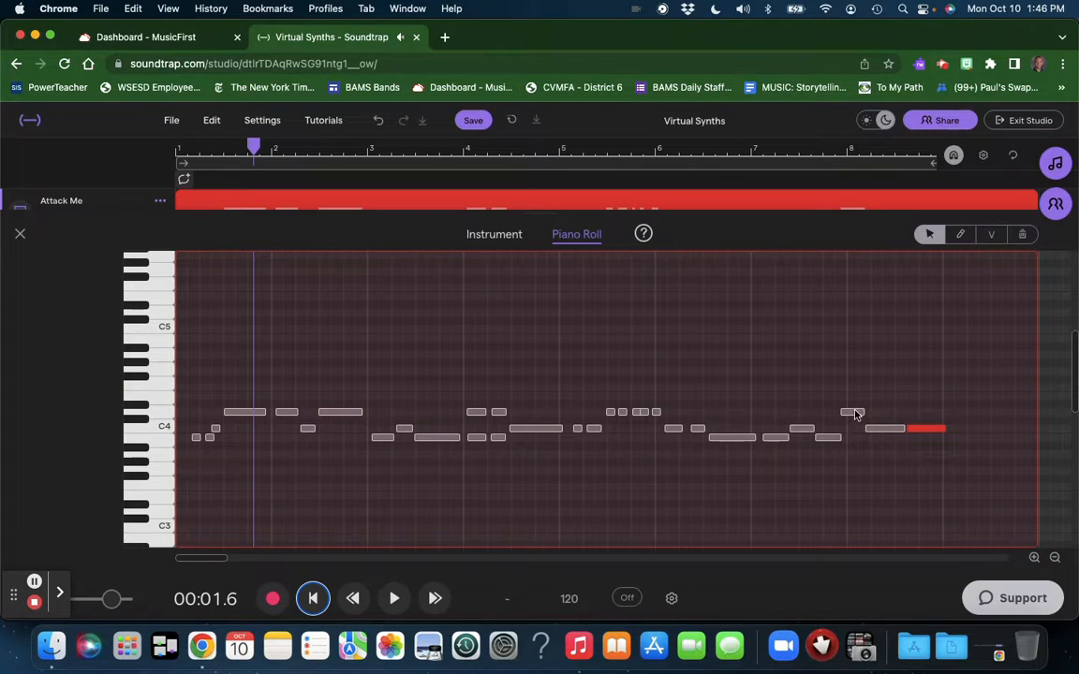
drag(854, 415, 849, 420)
click(807, 150)
key(space)
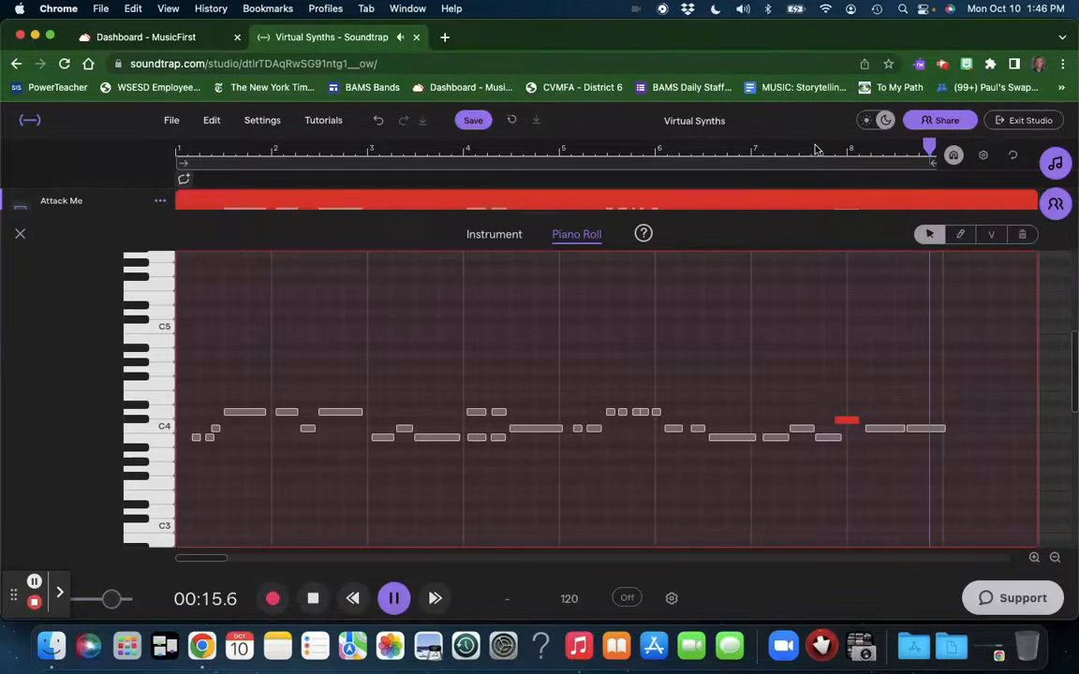
key(space)
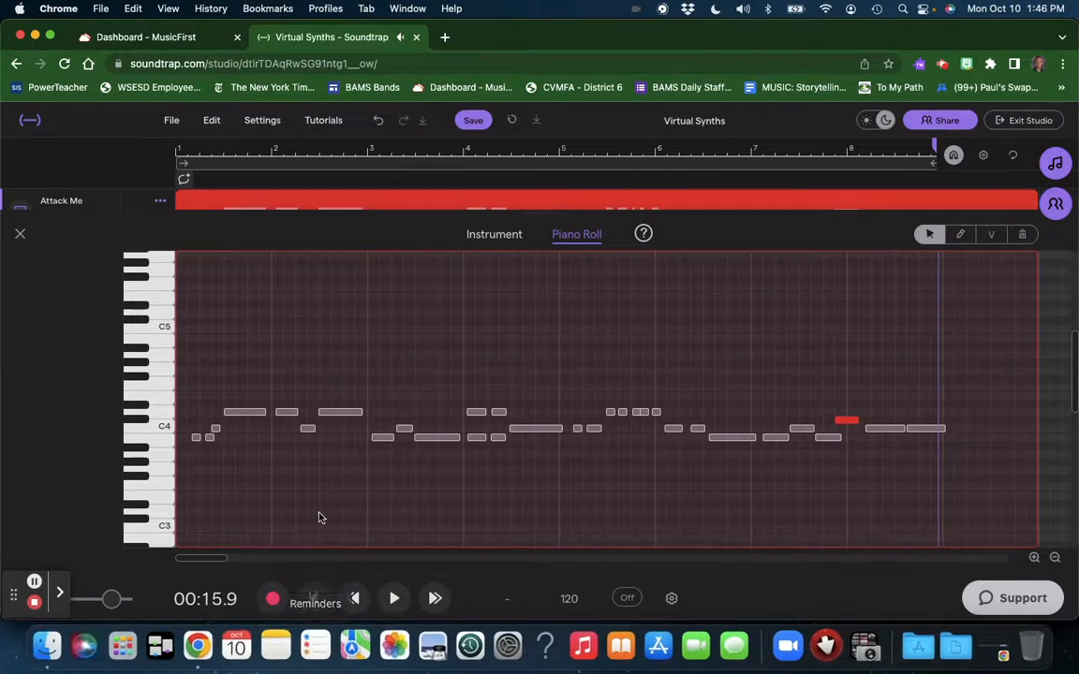
click(315, 597)
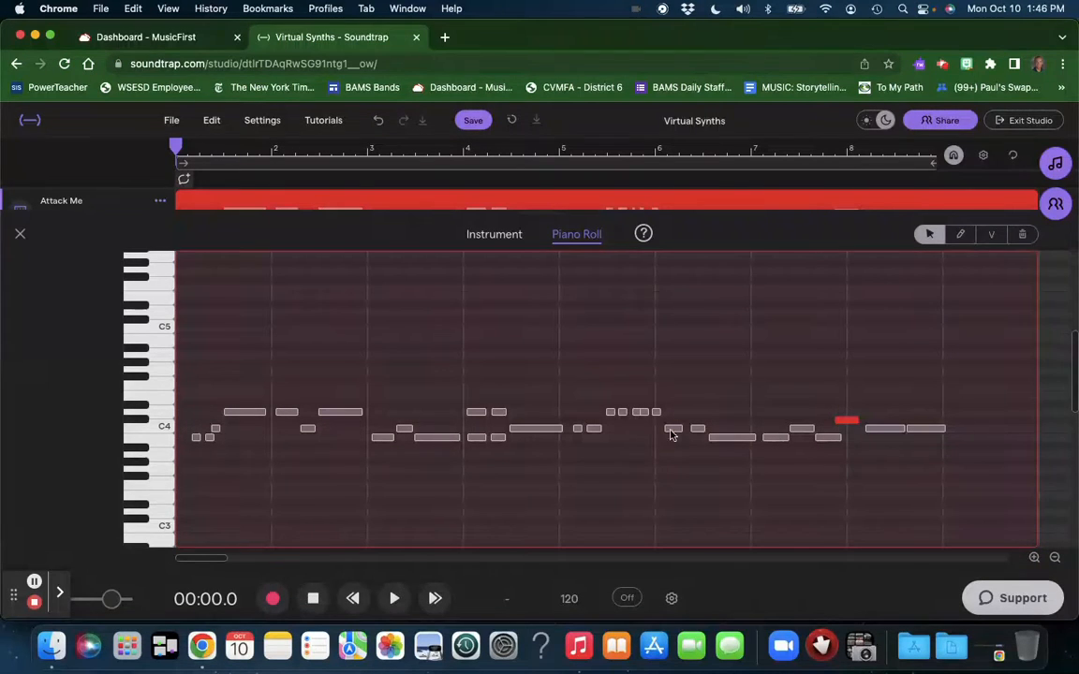
Lengthen the C#4 note at bar 8 until it extends just past bar 9, and play the melody from bar 6
drag(857, 420, 966, 421)
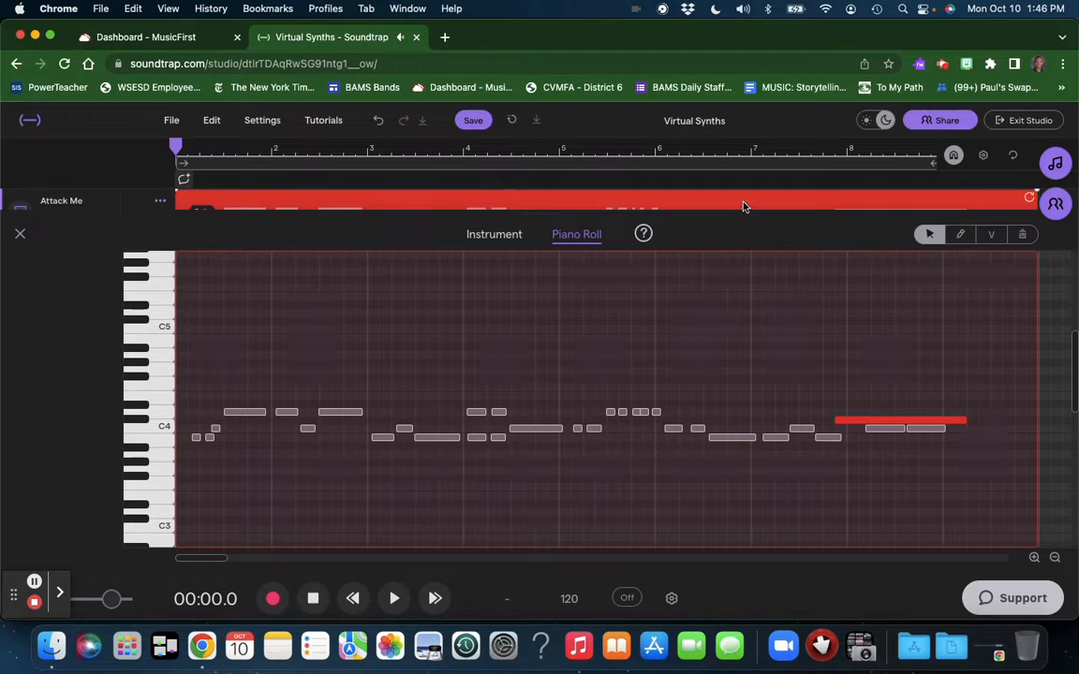
click(711, 153)
key(space)
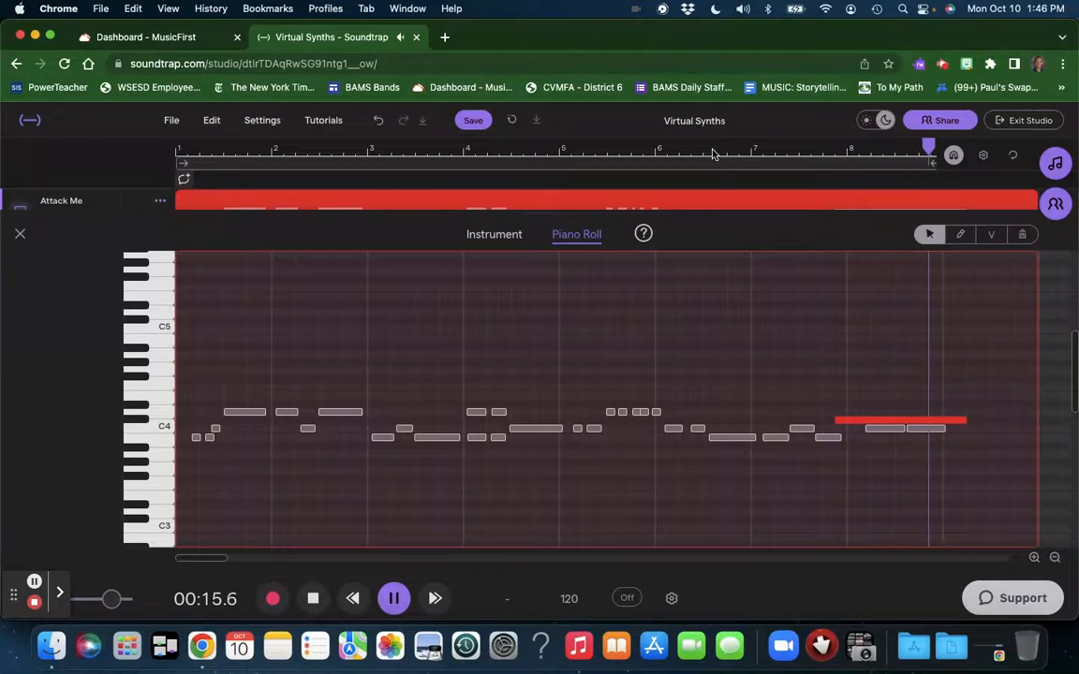
key(space)
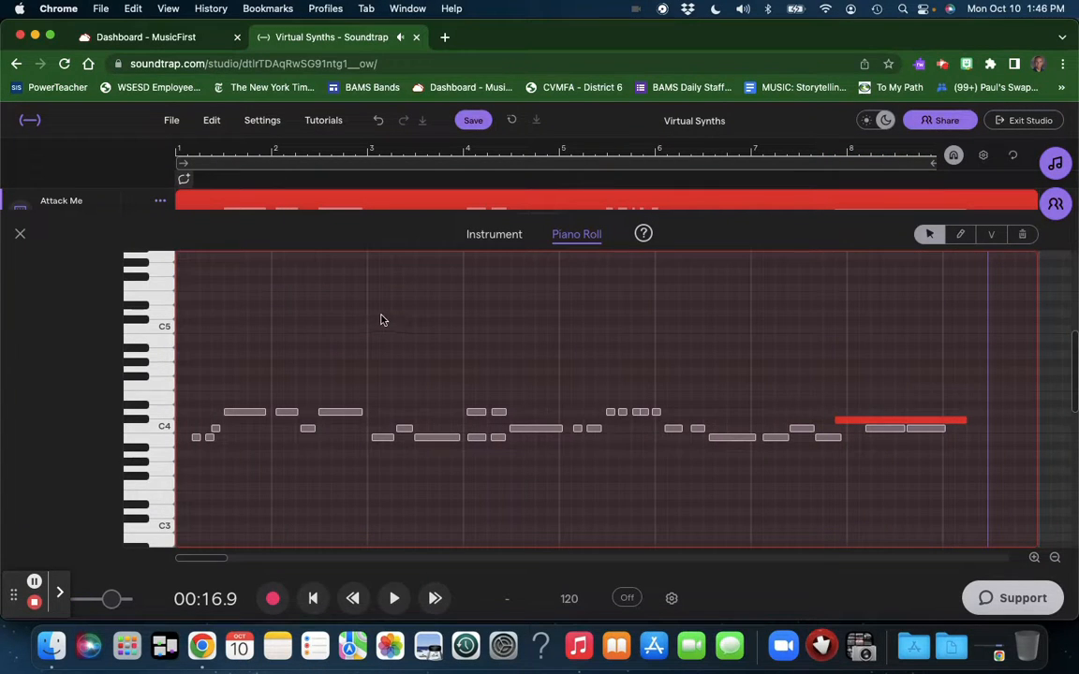
Undo the last three note edits at the end of the melody and replay the ending from bar 7
key(super+z)
key(super+z)
key(super+z)
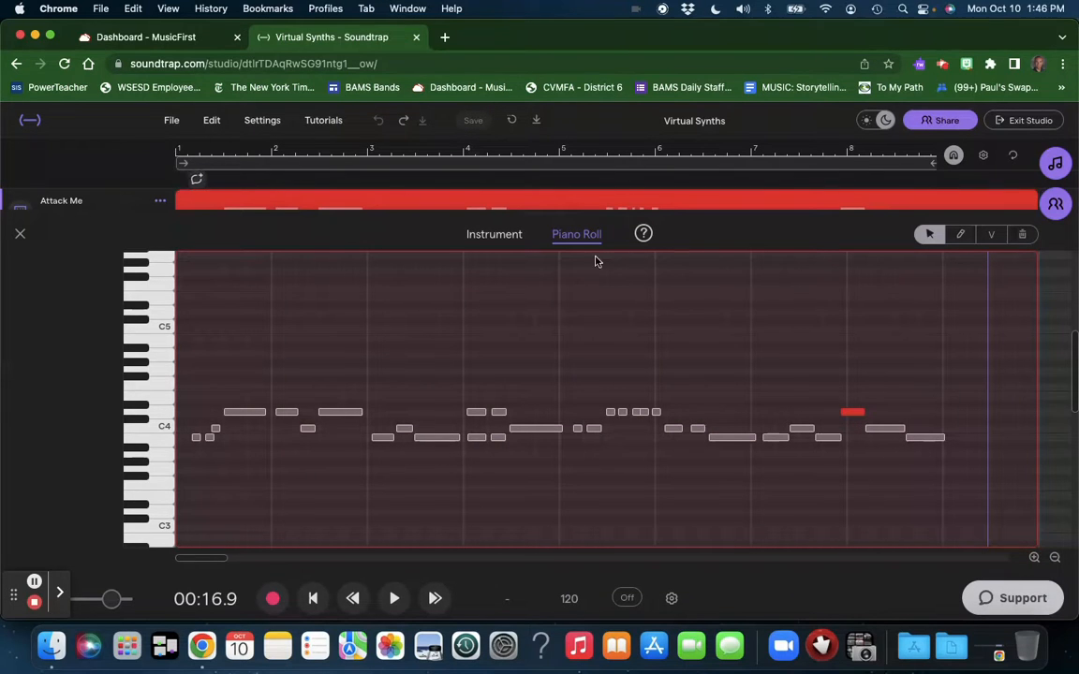
click(801, 154)
key(space)
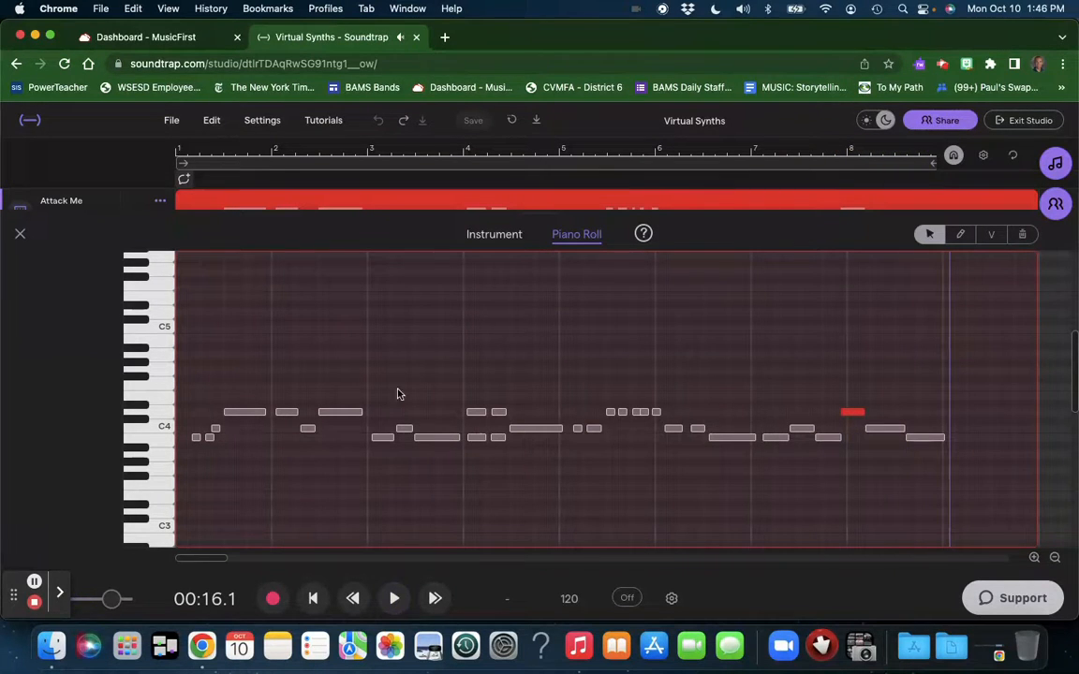
Return the playhead to the start of the song and close the piano roll
click(313, 607)
click(20, 234)
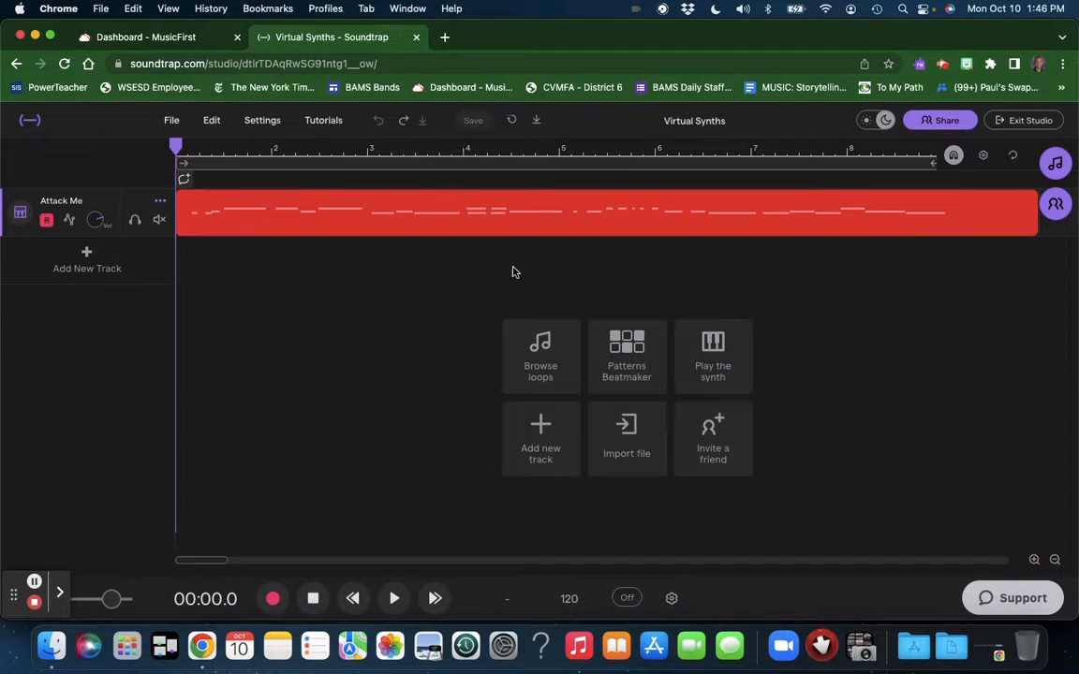
click(63, 593)
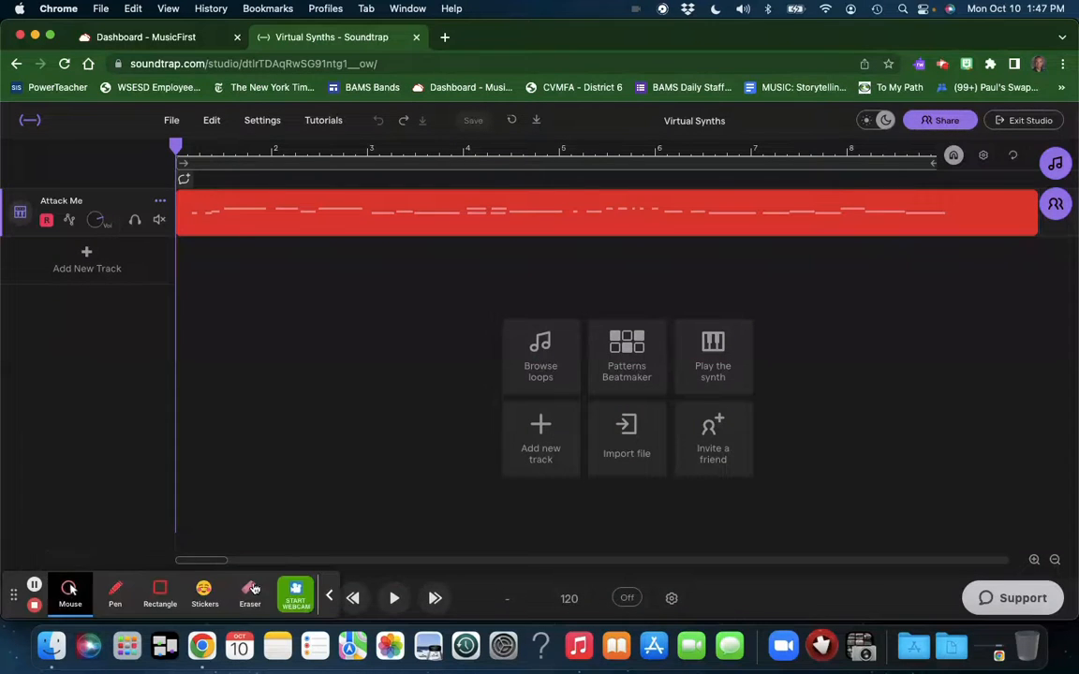
click(296, 599)
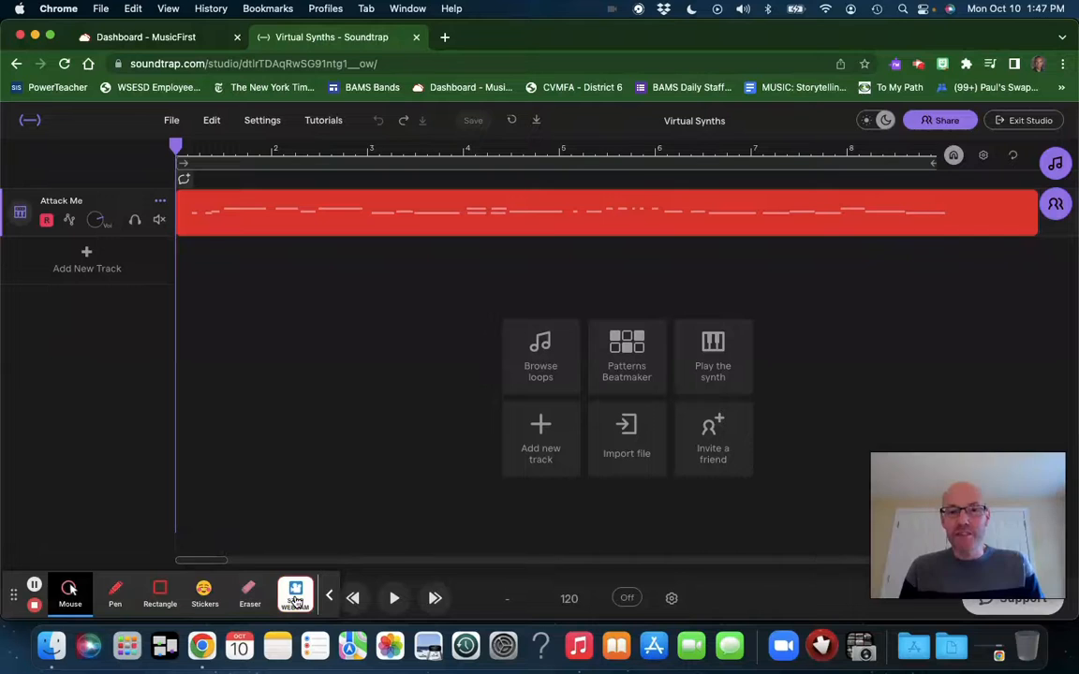